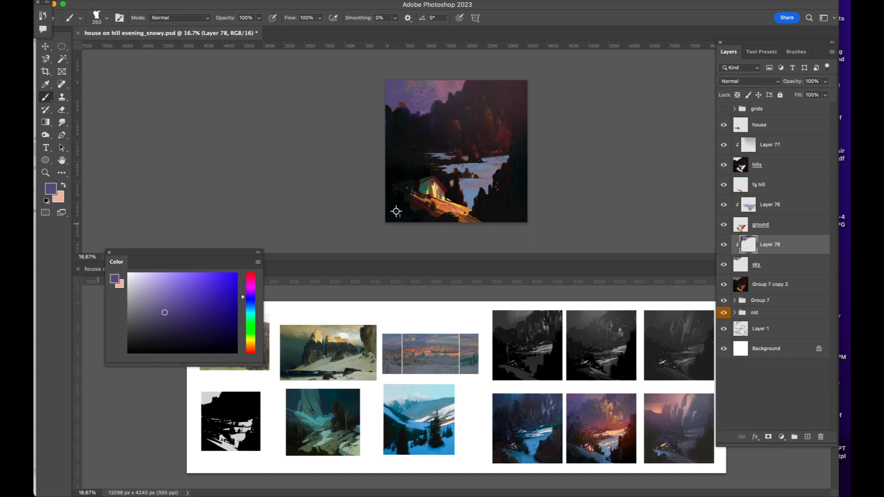
Add a new layer above fg hill and clip it to that layer.
left_click(774, 184)
left_click(808, 437)
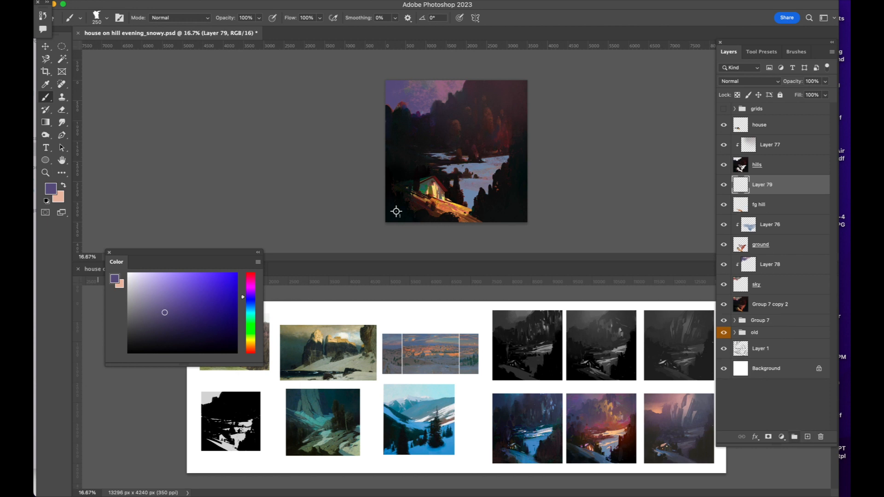
key("super+alt+g")
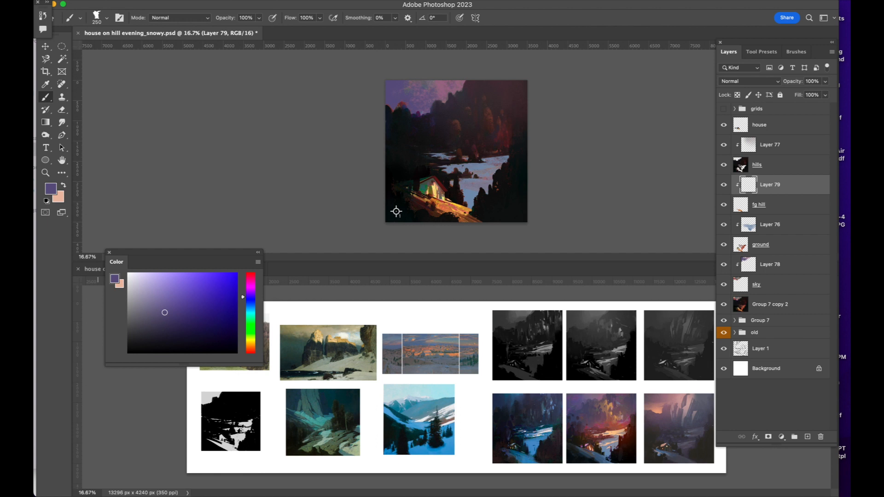
Paint the orange foreground slope blue with the Plastic Wrap - Light 90 pixels1 brush, using a colour sampled from the snow.
left_click(761, 52)
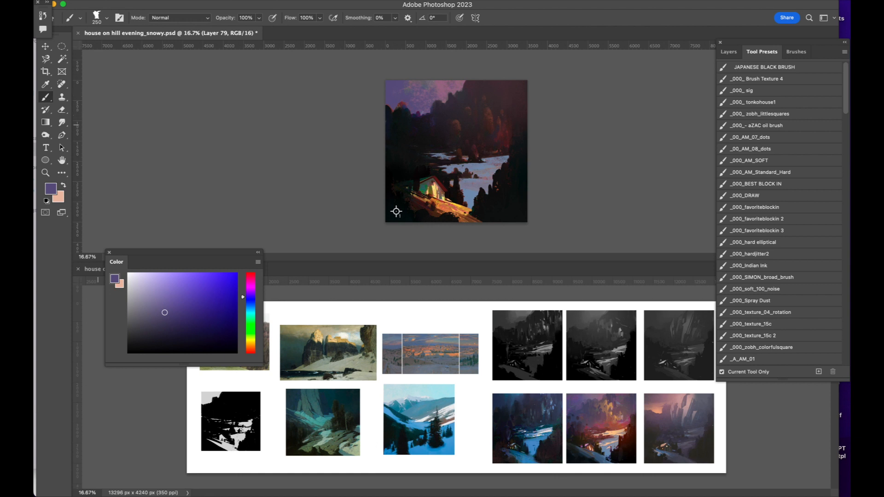
left_click(796, 51)
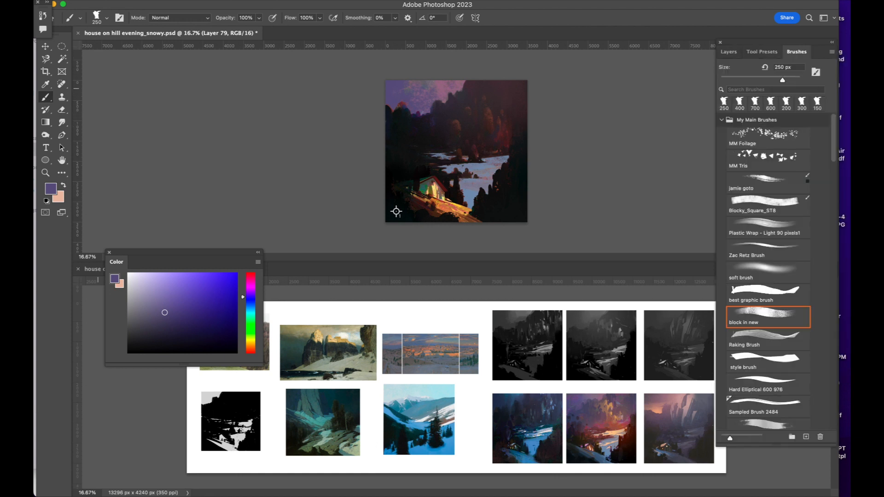
left_click(768, 227)
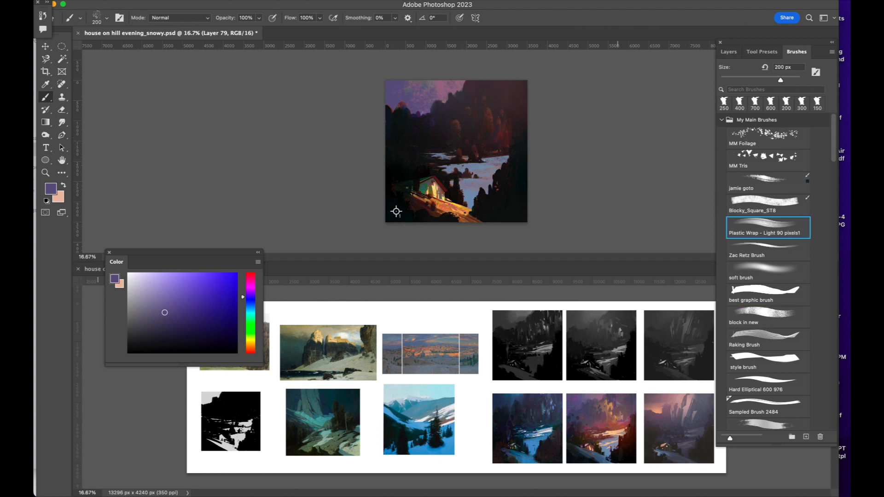
left_click(479, 194, "alt")
key("bracketright")
key("bracketright")
key("bracketright")
key("bracketright")
left_click_drag(449, 210, 470, 211)
key("bracketleft")
key("bracketleft")
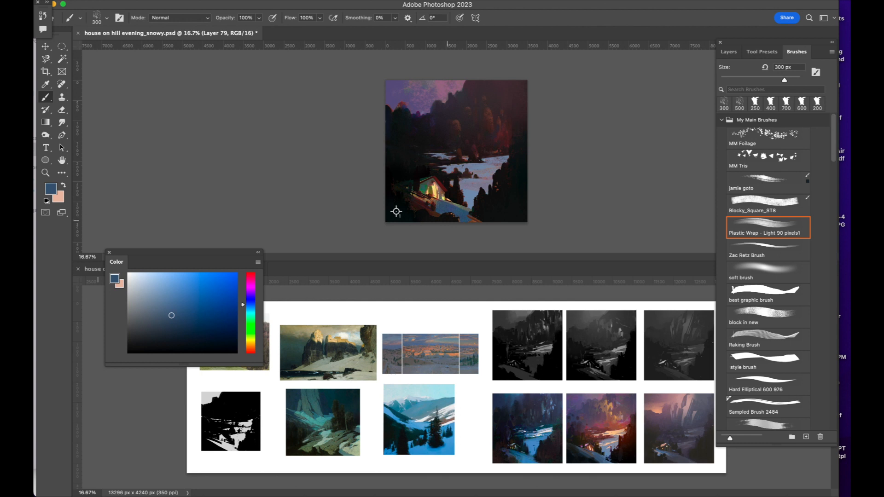
Sample muted snow tones from the sunset reference study and paint the slope around the house with a 125 px brush.
key("super+equal")
key("super+minus")
left_click(555, 421)
key("super+equal")
key("super+equal")
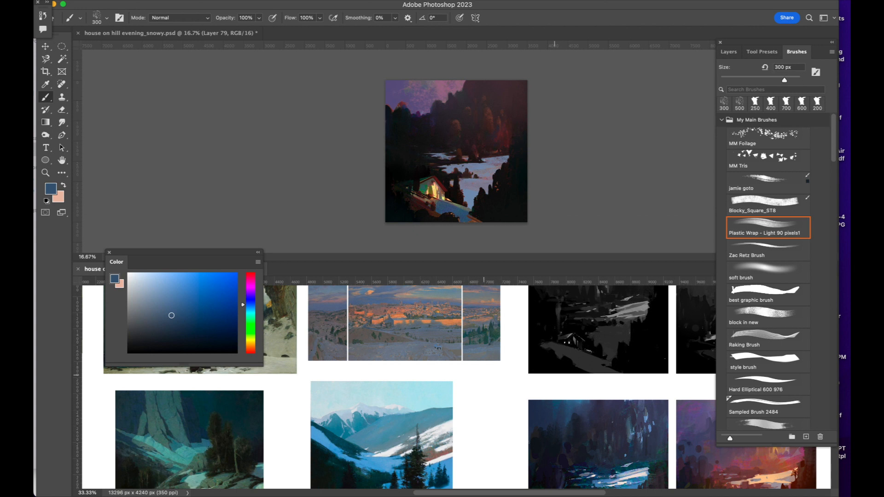
key("super+equal")
left_click_drag(555, 422, 439, 349)
key("super+equal")
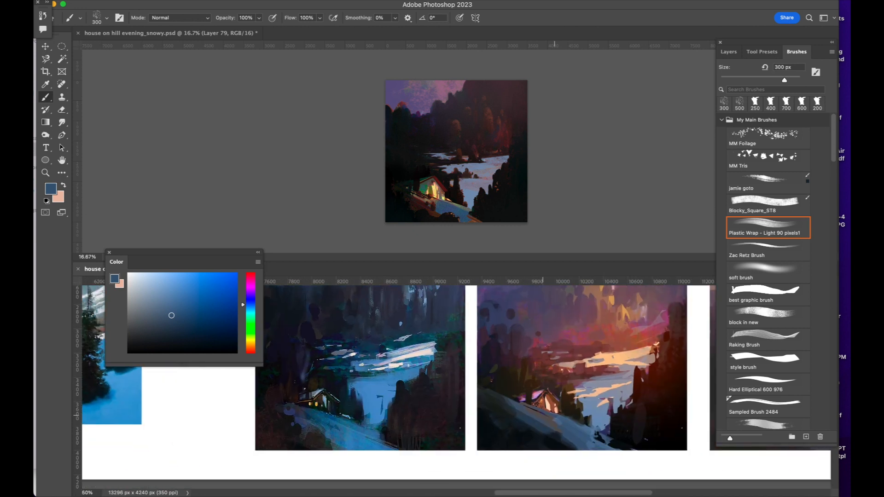
left_click(497, 348, "alt")
key("bracketleft")
key("bracketleft")
key("bracketleft")
left_click(552, 406, "alt")
key("bracketleft")
key("bracketleft")
left_click(448, 212)
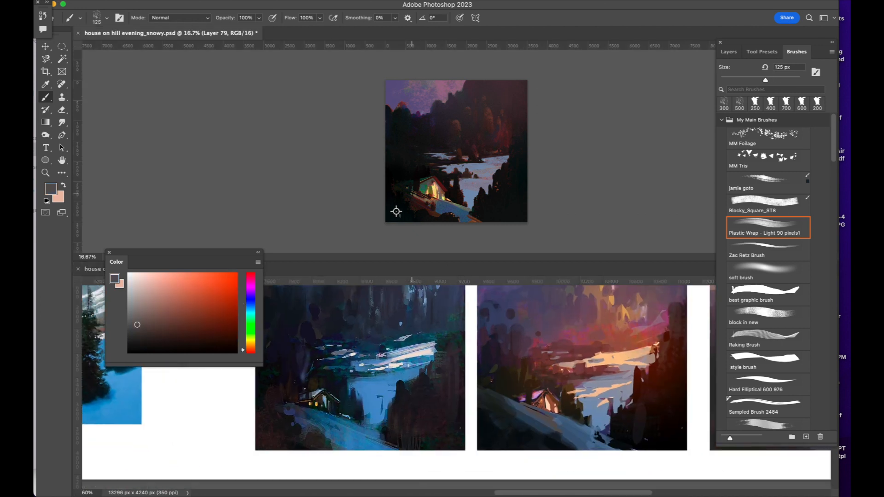
left_click_drag(423, 200, 430, 203)
left_click(462, 217, "alt")
Check the hills and Group 7 copy 2 layers by toggling them, and release Layer 79 from its clipping mask on fg hill.
key("F7")
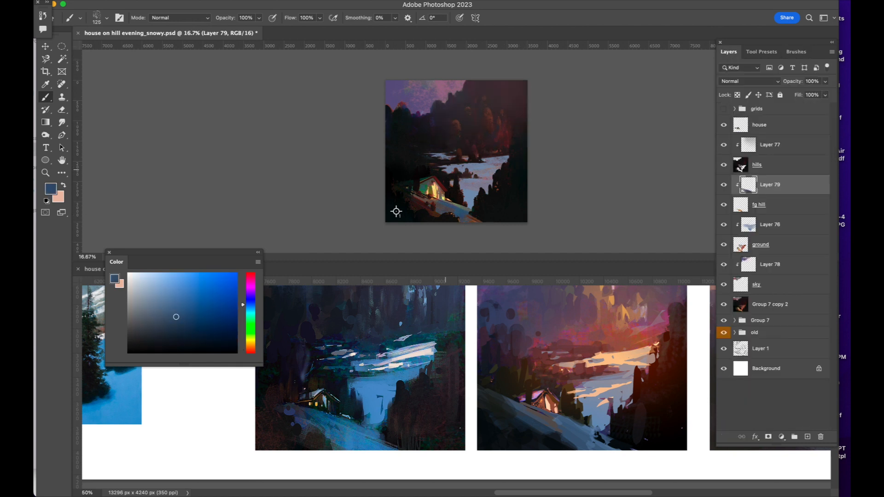
left_click(723, 165)
left_click(724, 165)
left_click(723, 304)
left_click(724, 304)
key("super+alt+g")
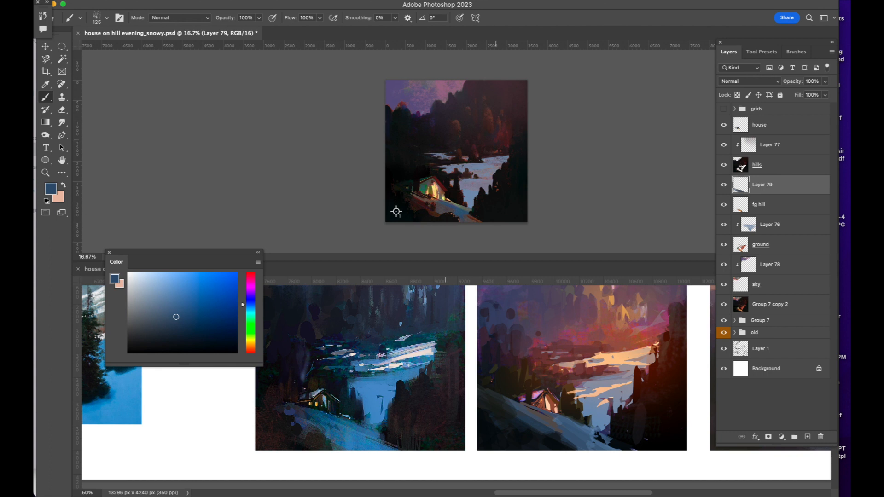
left_click(472, 220, "alt")
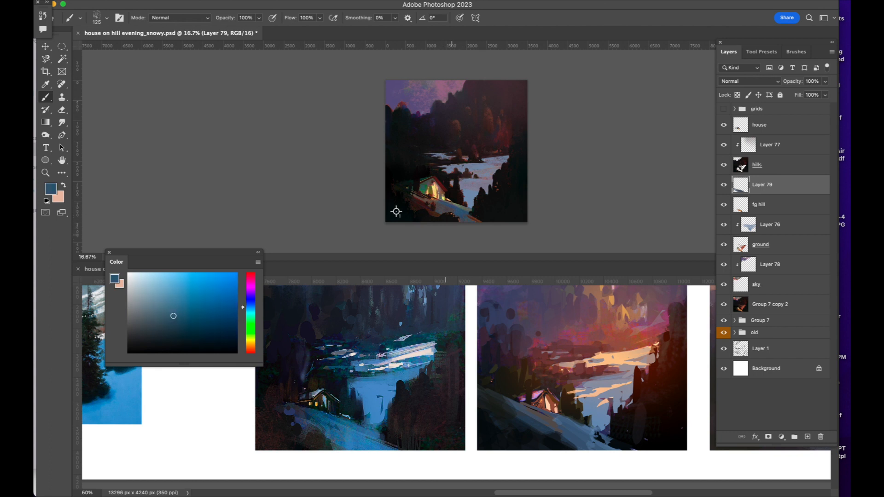
Add a new layer clipped to hills, paint dark blue tones in the canvas's lower-left foreground, and compare with the enlarged reference studies.
left_click(774, 165)
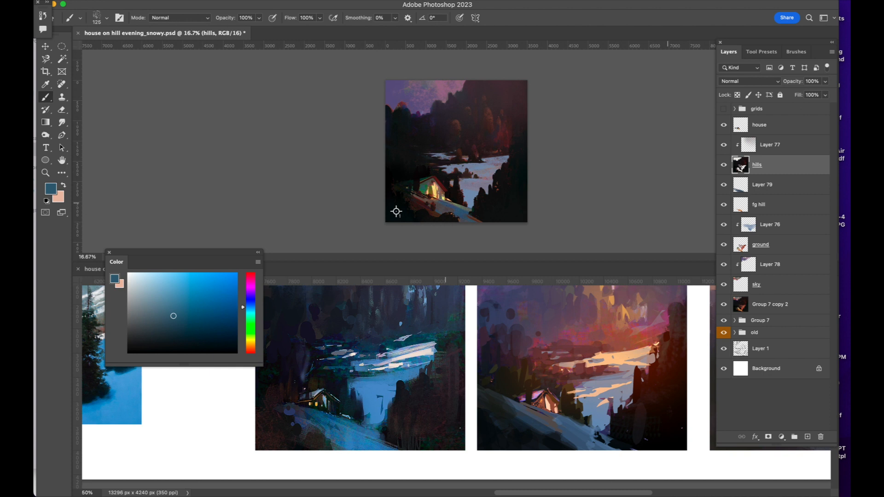
left_click(396, 212, "alt")
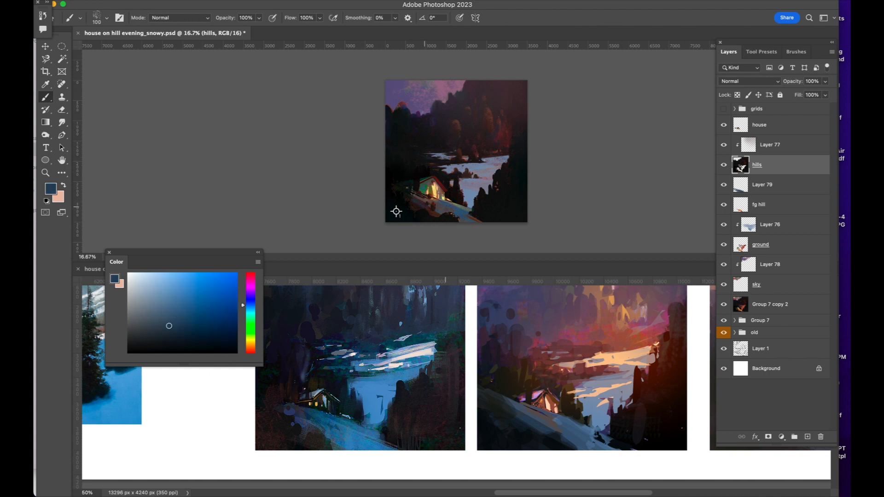
left_click(808, 437)
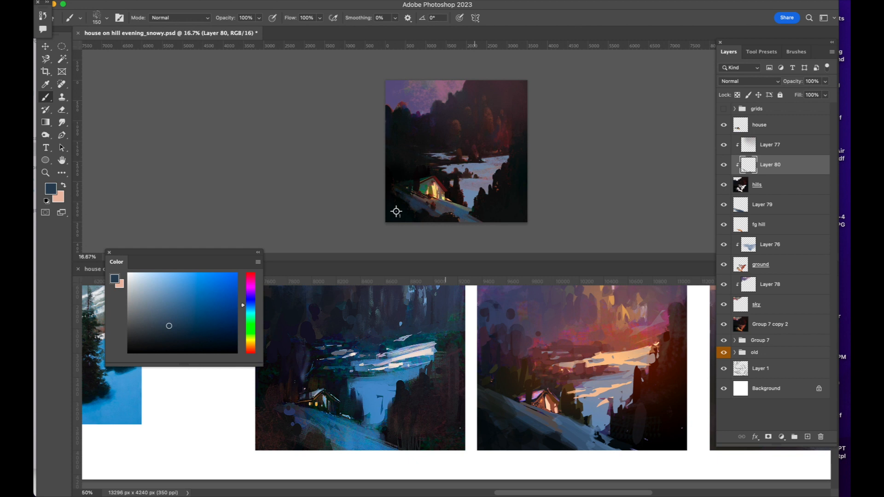
key("super+minus")
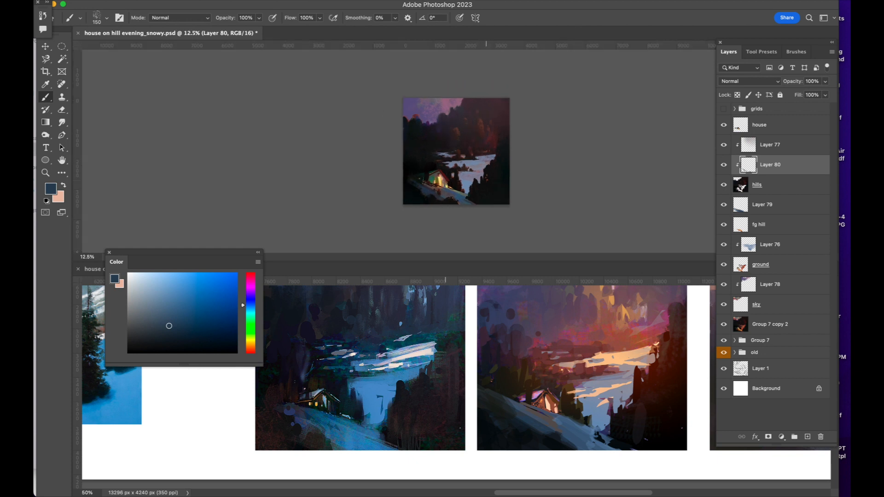
key("ctrl+Tab")
key("super+plus")
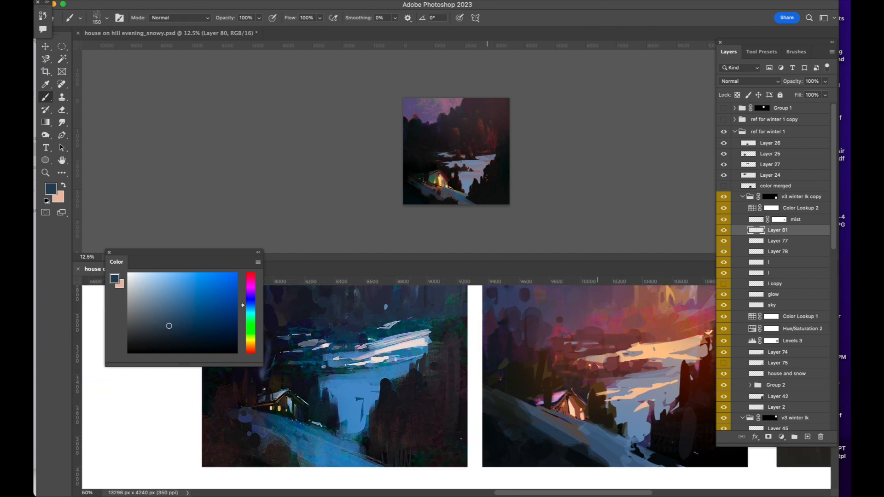
key("super+plus")
left_click(411, 197)
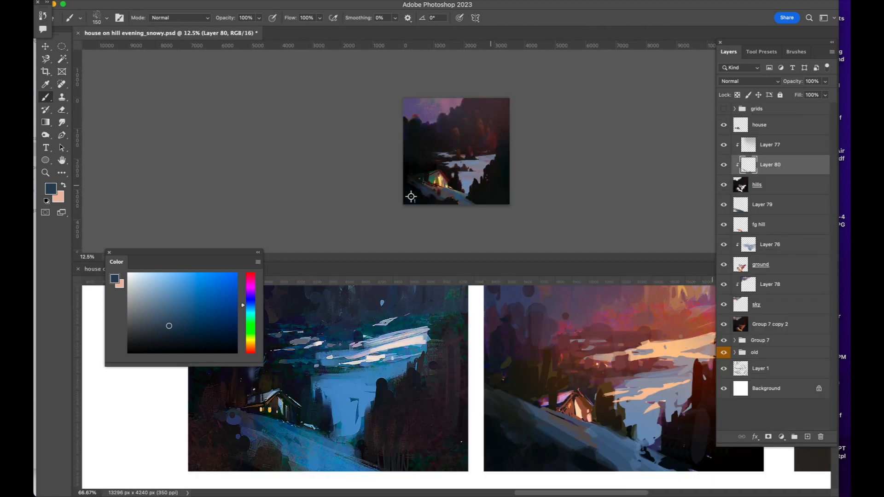
Save the document and add a Photo Filter clipped to the house layer, using the Magenta filter with a higher density.
left_click(768, 126)
key("super+s")
left_click(782, 436)
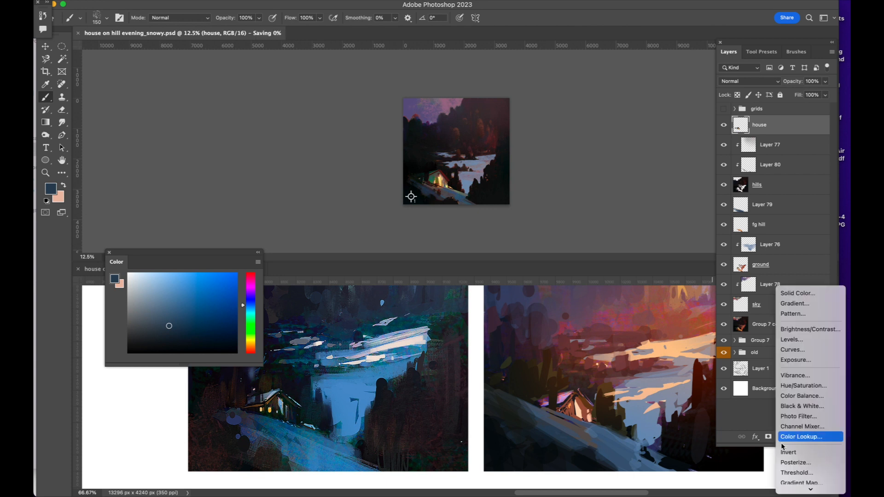
left_click(799, 417)
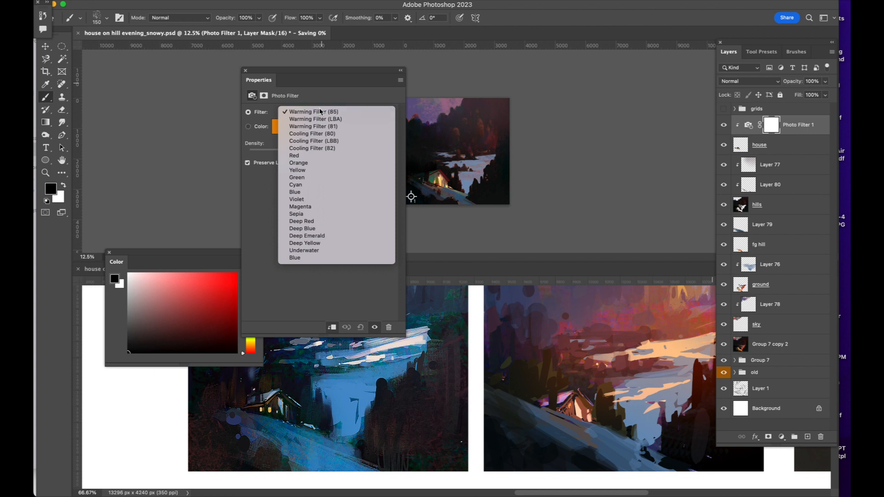
left_click(332, 208)
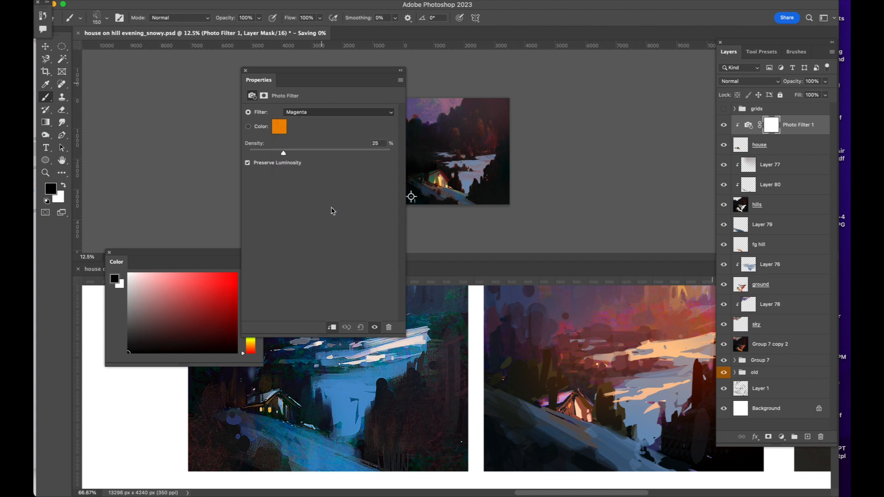
left_click(388, 197)
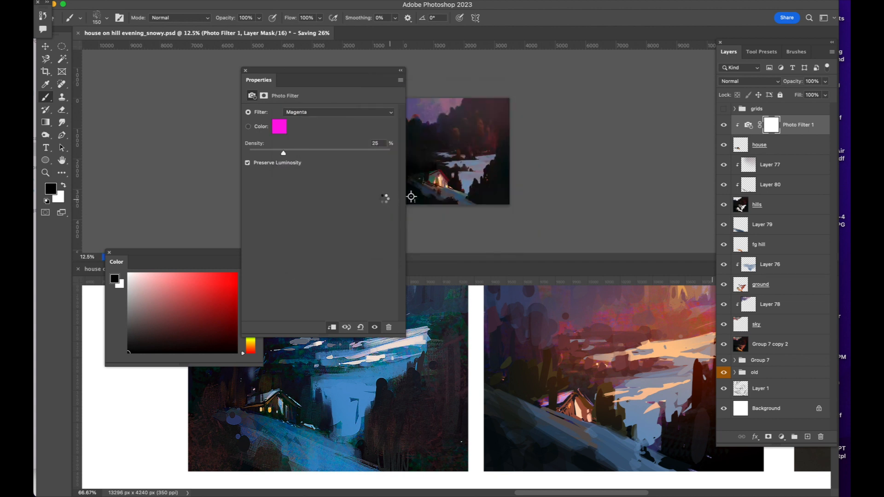
left_click_drag(283, 153, 307, 149)
left_click(246, 71)
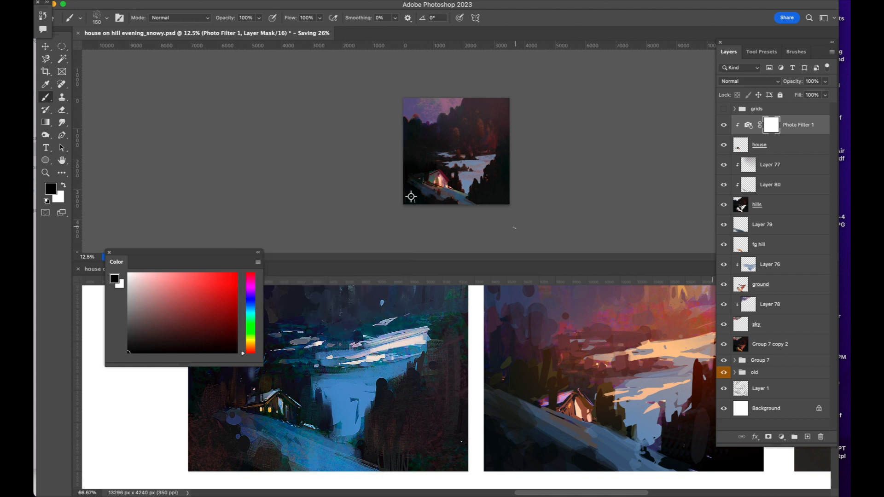
Add a Color Balance adjustment clipped to the house, shifting the midtones toward yellow and a second tonal range toward red.
left_click(781, 437)
left_click(802, 396)
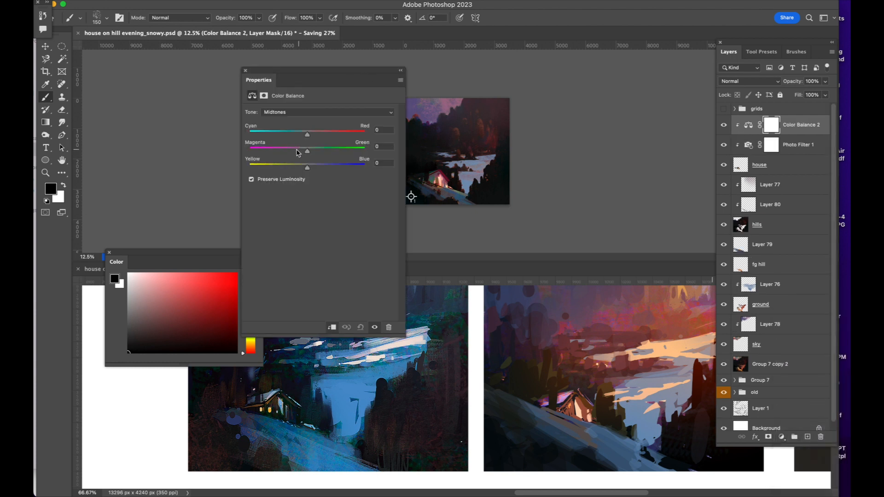
mouse_move(306, 135)
left_mouse_down()
mouse_move(315, 135)
mouse_move(286, 137)
mouse_move(307, 135)
left_mouse_up()
left_click_drag(311, 169, 299, 167)
left_click(281, 112)
left_click_drag(307, 135, 314, 135)
left_click(246, 72)
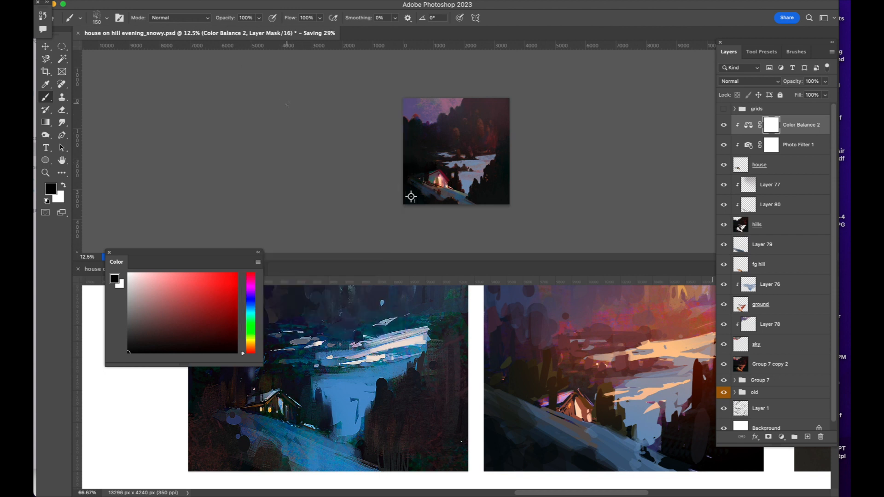
Add a new layer between Layer 76 and fg hill.
left_click(752, 290)
left_click(808, 436)
key("super+plus")
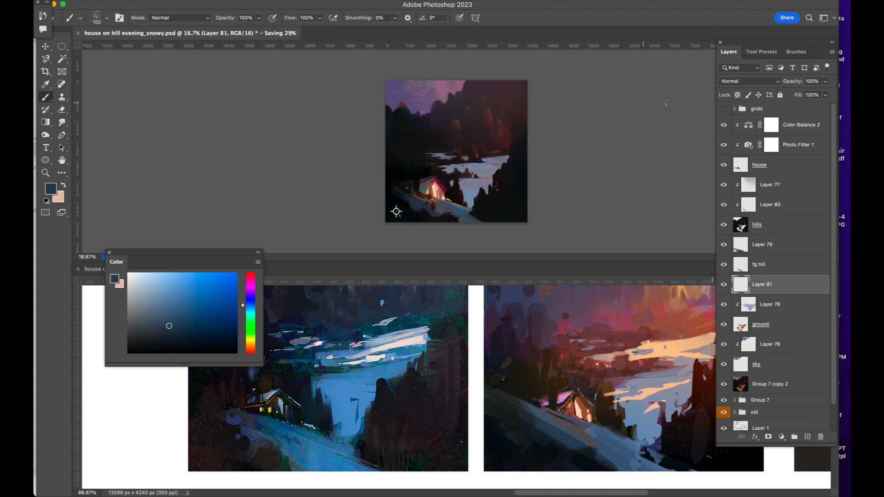
Paint sunlit streaks across the snow field with the best graphic brush, using a light orange sampled from the sunset reference study.
left_click(751, 53)
left_click(797, 52)
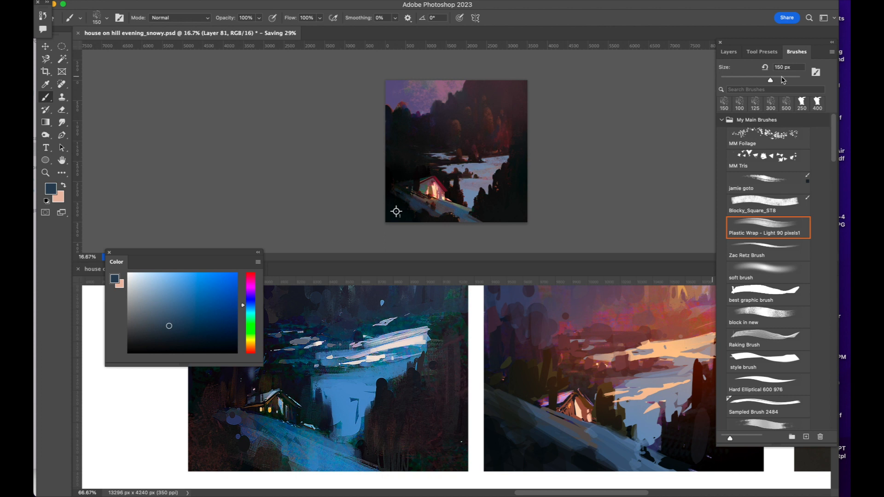
left_click(746, 297)
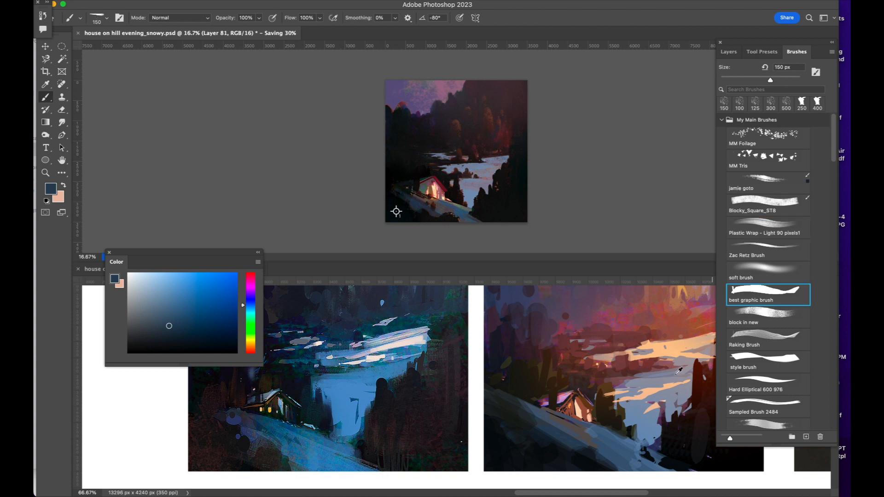
left_click(689, 326, "alt")
mouse_move(509, 157)
left_mouse_down()
mouse_move(443, 168)
mouse_move(487, 184)
mouse_move(446, 172)
mouse_move(449, 165)
left_mouse_up()
key("[")
key("[")
key("[")
key("[")
key("[")
key("[")
key("[")
key("]")
key("]")
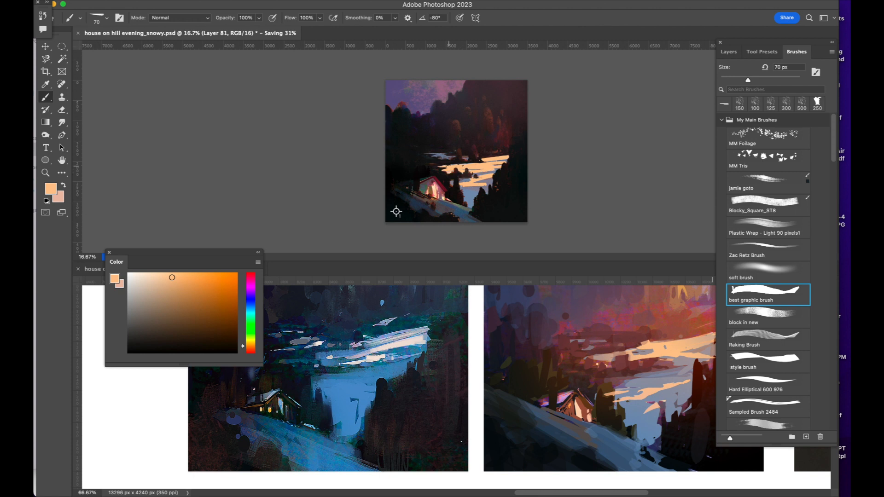
Clip Layer 81 with the orange light streaks to the ground layer.
key("super+minus")
key("F7")
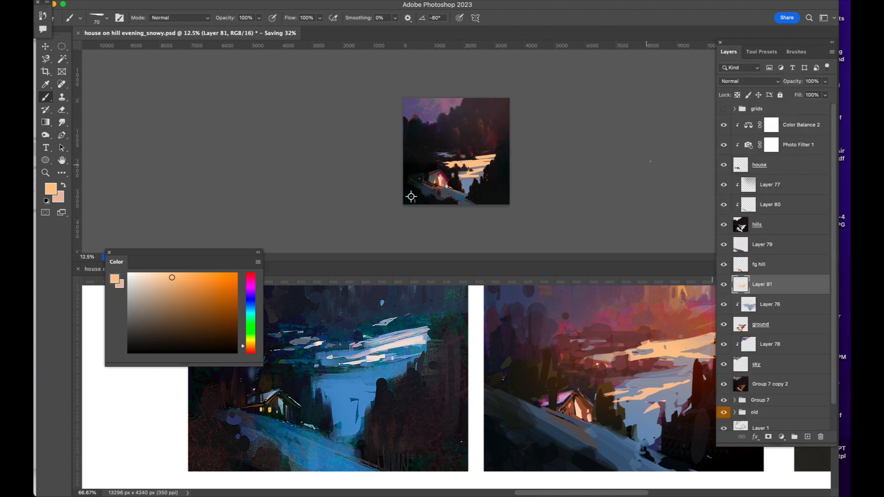
key("super+minus")
key("super+plus")
key("super+alt+g")
key("super+plus")
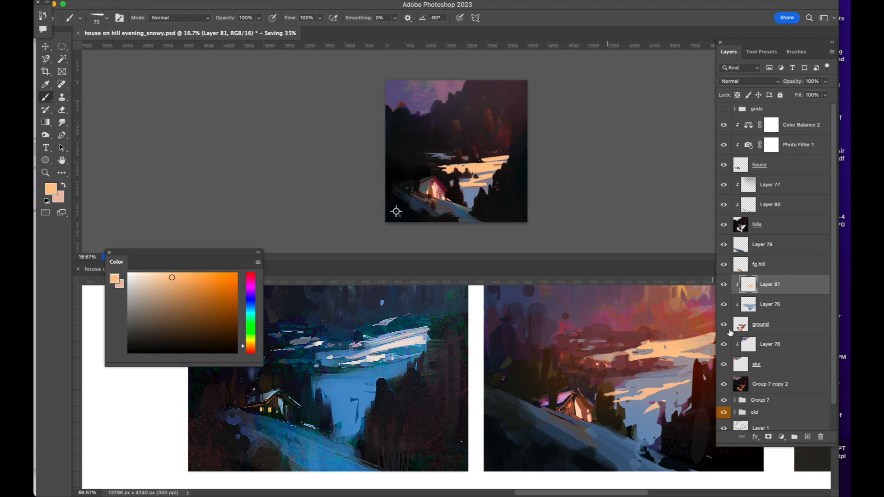
Add a layer mask to Layer 81 and paint black with a small brush to break up the orange patches on the snow.
left_click(768, 437)
key("bracketleft")
key("bracketleft")
key("bracketleft")
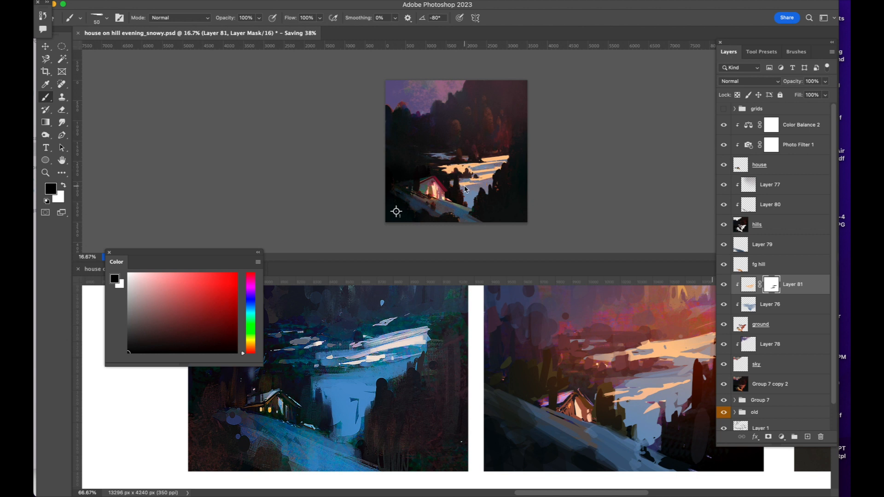
key("bracketleft")
Soften the orange light near the house with black gradients at 30% opacity on Layer 81's mask.
key("g")
key("super+minus")
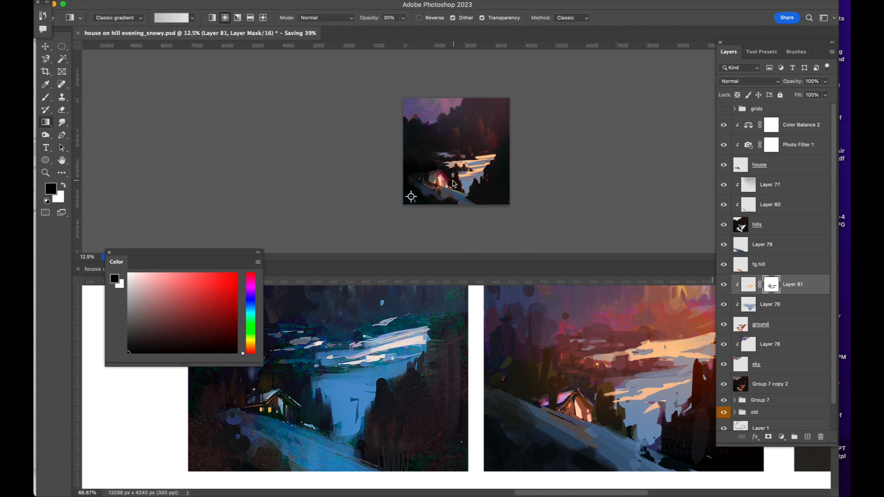
key("super+minus")
key("super+equal")
key("super+equal")
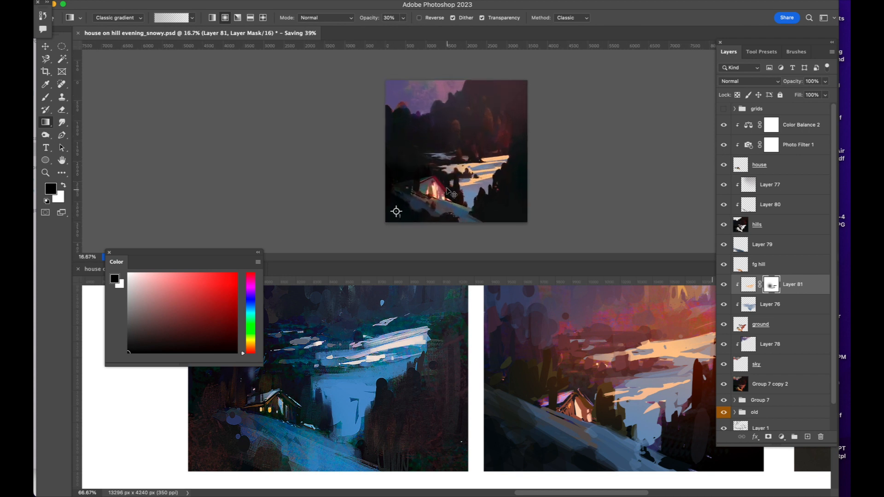
Add a new layer directly above Layer 77 in the hills stack.
left_click(740, 226)
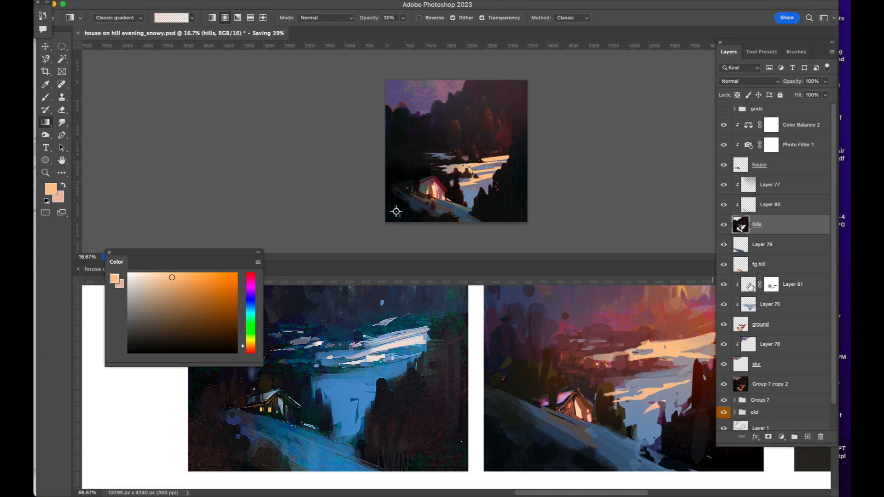
left_click(748, 187)
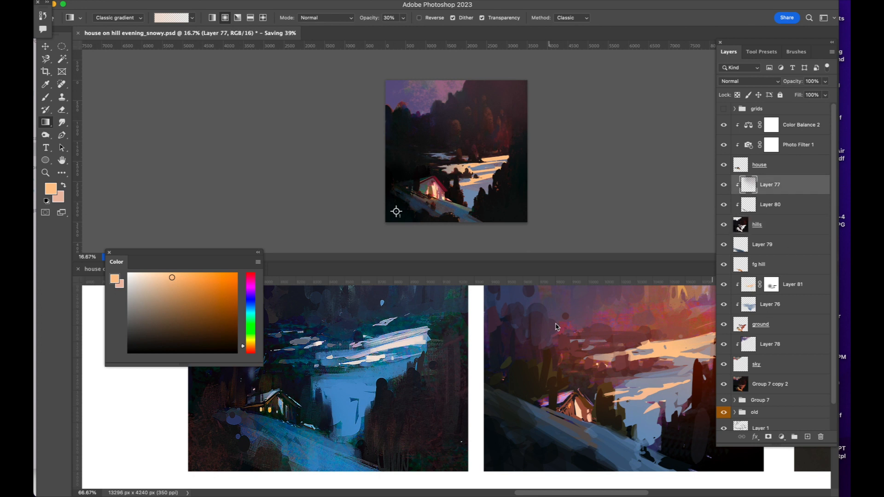
left_click(559, 292)
key("super+minus")
left_click(452, 146)
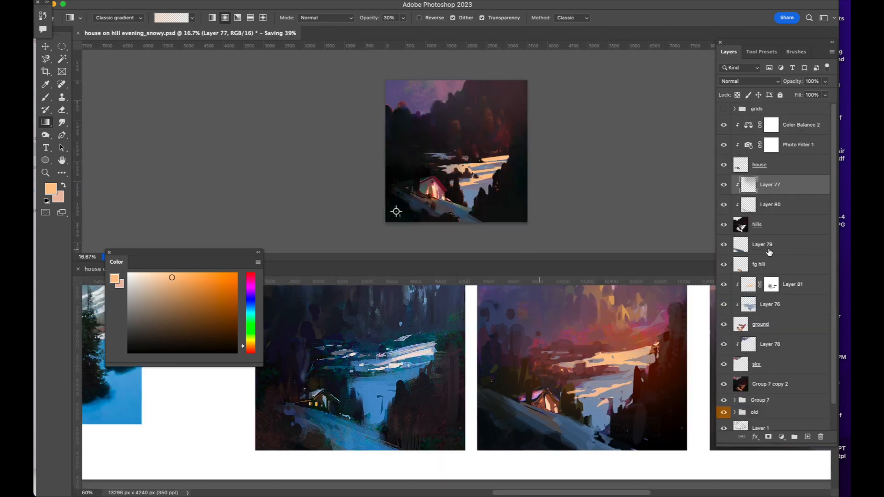
left_click(807, 436)
key("super+minus")
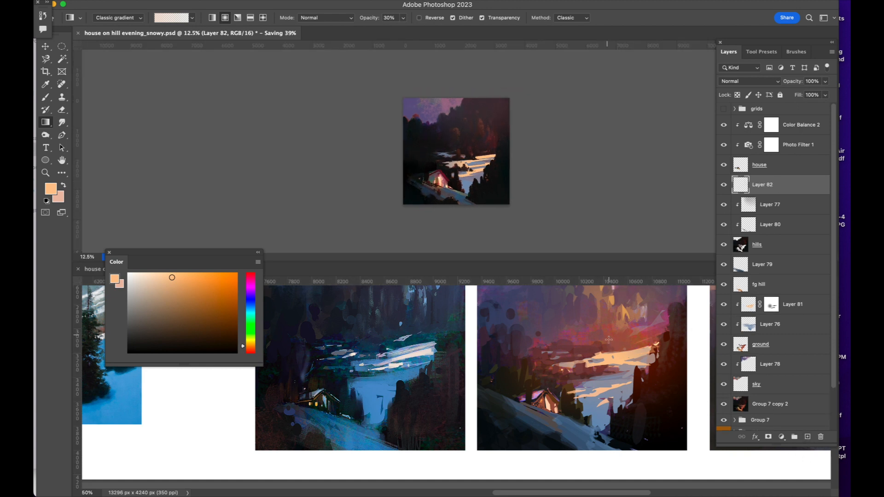
Sample a muted mauve from the sunset reference study and choose the Plastic Wrap - Light 90 pixels brush.
left_click(607, 340)
key("super+minus")
left_click(590, 330, "alt")
key("b")
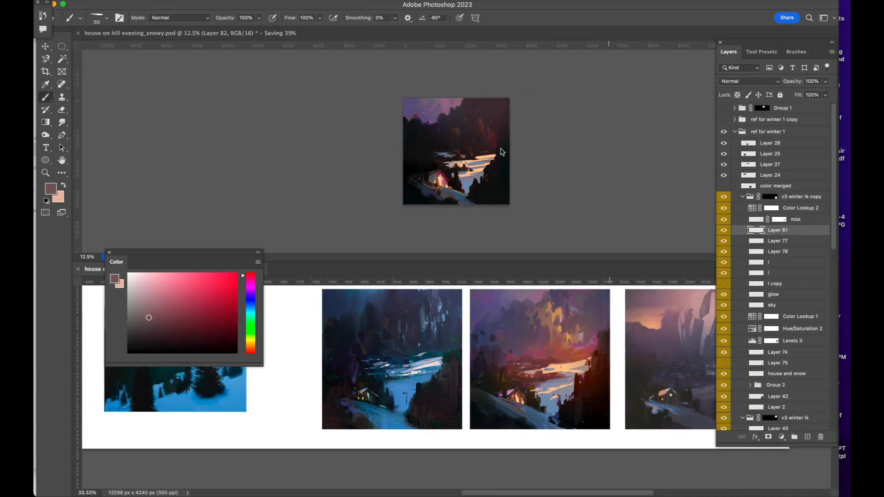
left_click(762, 52)
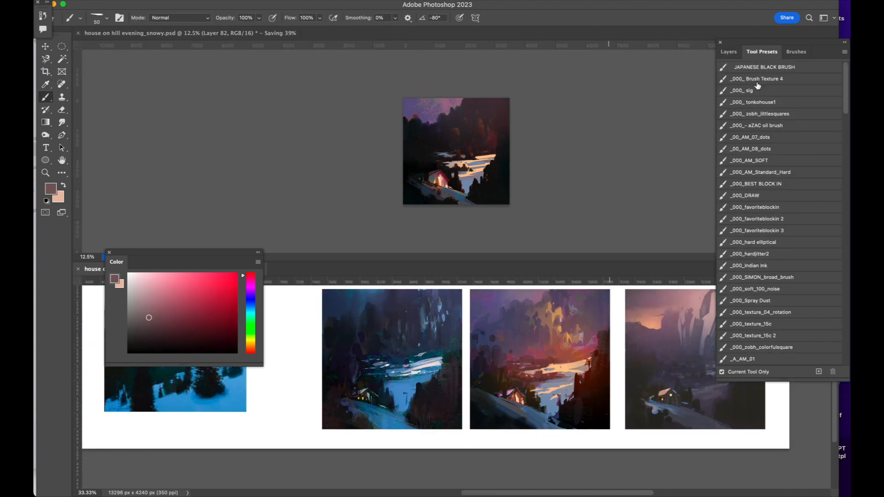
left_click(796, 52)
left_click(746, 231)
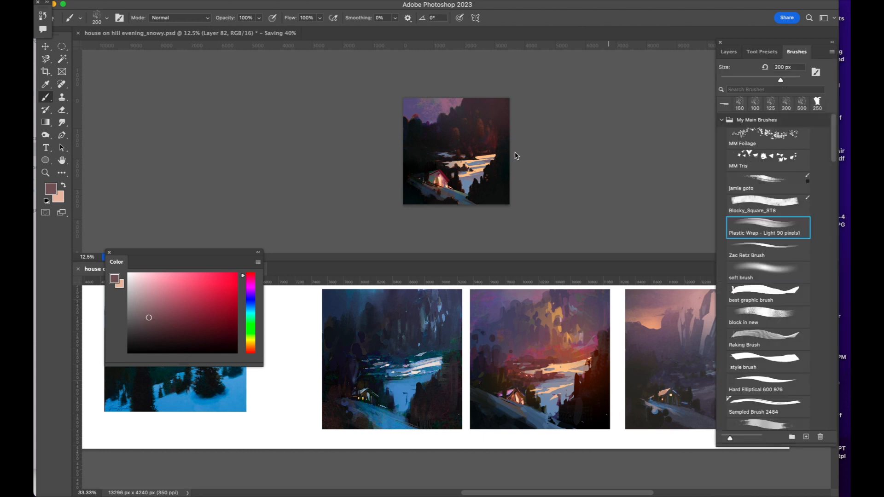
Paint a textured red glow over the distant hills with a 600 to 900 px brush, using red sampled from the sunset study.
key("super+plus")
key("super+minus")
left_click(484, 138)
key("super+plus")
key("bracketright")
key("bracketright")
key("bracketright")
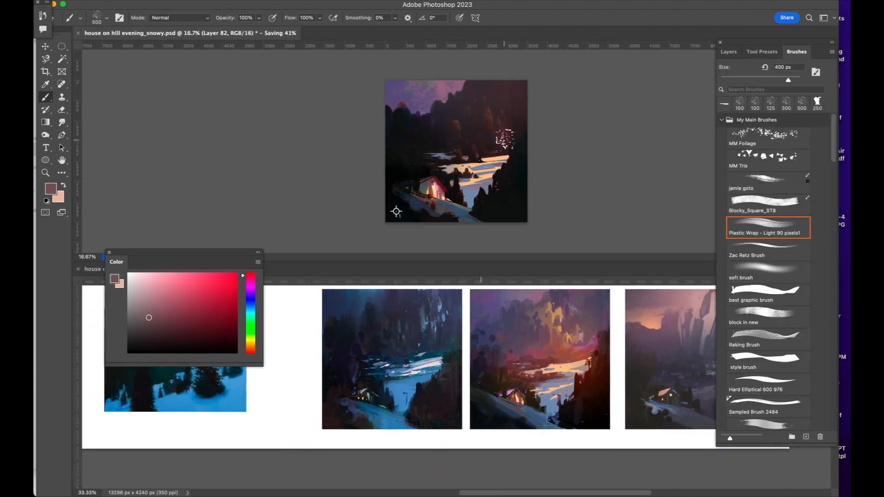
key("bracketright")
left_click(541, 356, "alt")
key("bracketright")
mouse_move(498, 130)
left_mouse_down()
mouse_move(499, 150)
mouse_move(507, 113)
mouse_move(490, 138)
left_mouse_up()
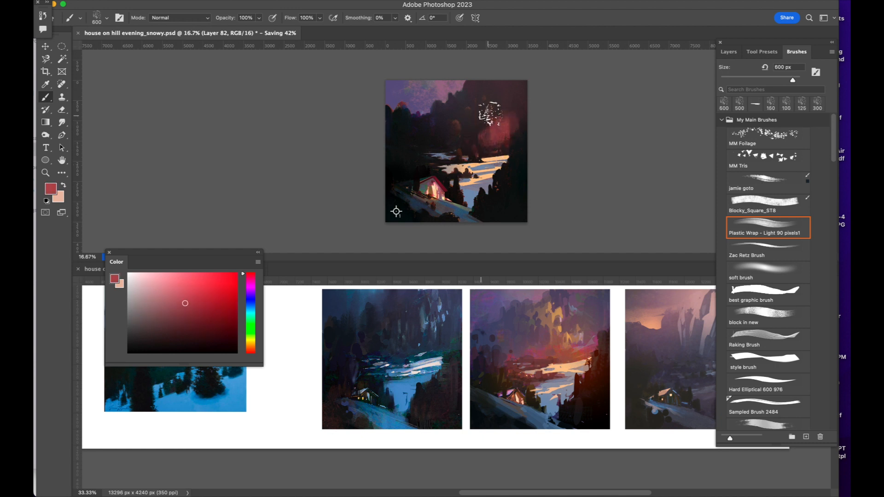
key("bracketright")
key("bracketright")
key("bracketright")
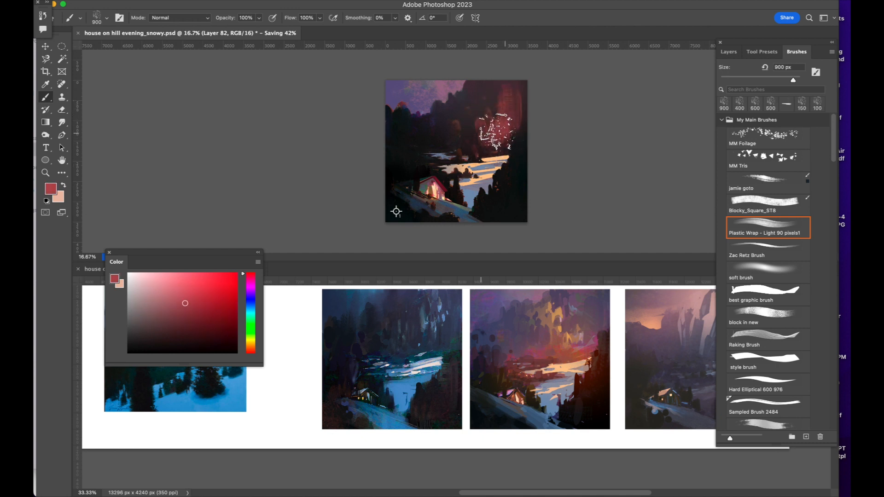
Paint purple texture over the middle of the distant hills, using a hue sampled from the sunset study and a darker variant.
left_click(527, 346, "alt")
key("bracketleft")
left_click_drag(467, 120, 465, 128)
left_click(153, 333)
key("bracketleft")
mouse_move(450, 115)
left_mouse_down()
mouse_move(459, 141)
mouse_move(489, 115)
mouse_move(479, 119)
mouse_move(482, 142)
mouse_move(497, 113)
left_mouse_up()
key("bracketleft")
key("bracketleft")
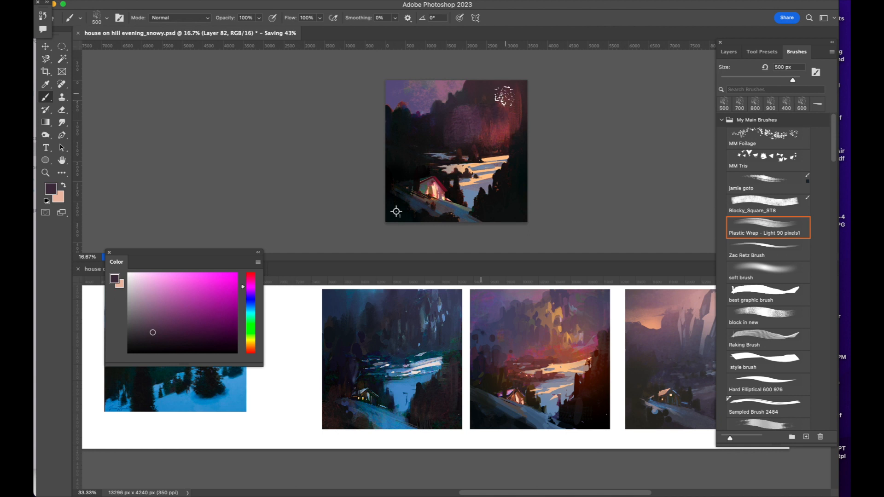
key("bracketright")
key("bracketright")
key("bracketright")
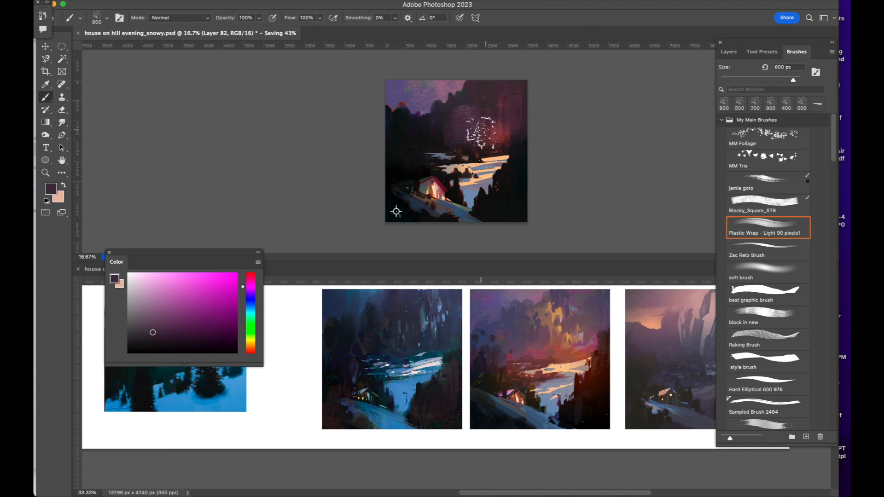
Blend the purple patch into the surrounding hills with a dark purple sampled from the hillside.
left_click(436, 137, "alt")
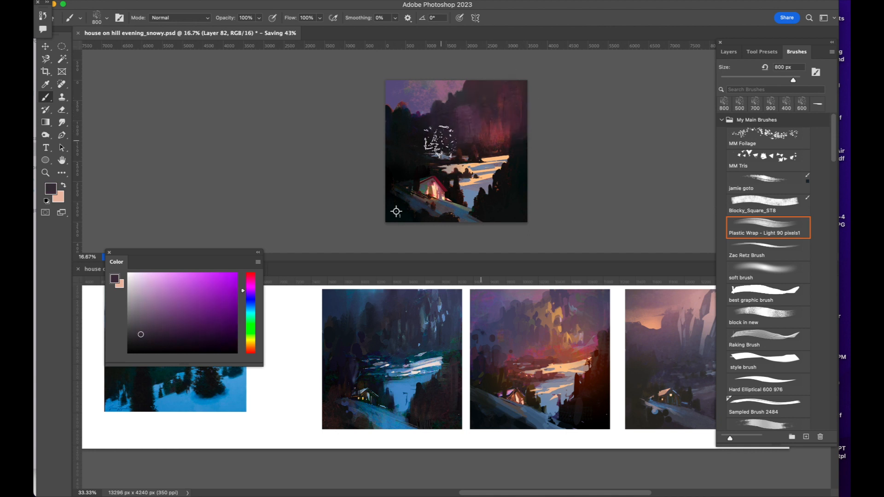
key("bracketleft")
key("bracketleft")
key("bracketleft")
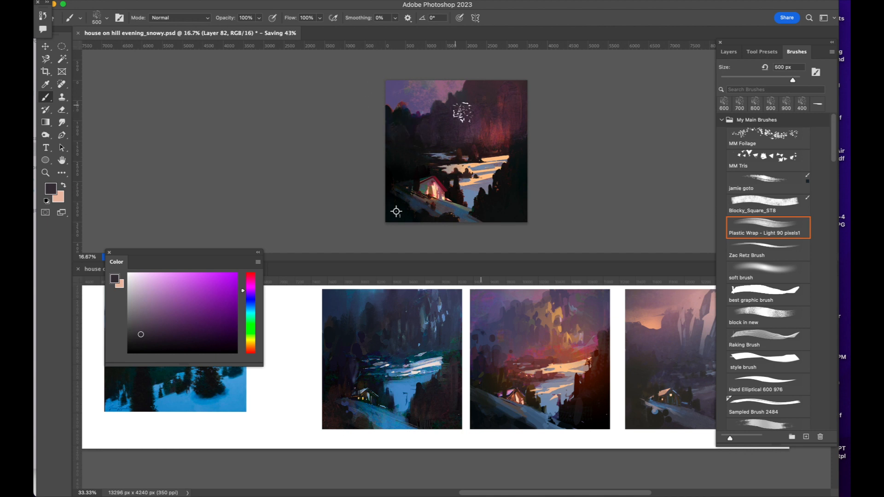
key("bracketleft")
key("bracketleft")
key("bracketleft")
key("bracketleft")
key("bracketleft")
key("bracketleft")
Brush dark green texture over the central and upper hills on Layer 82, then resample purple from the hillside.
left_click(251, 318)
left_click(150, 339)
key("bracketright")
mouse_move(447, 132)
left_mouse_down()
mouse_move(413, 150)
mouse_move(437, 125)
left_mouse_up()
left_click(139, 342)
key("bracketright")
key("bracketright")
key("bracketright")
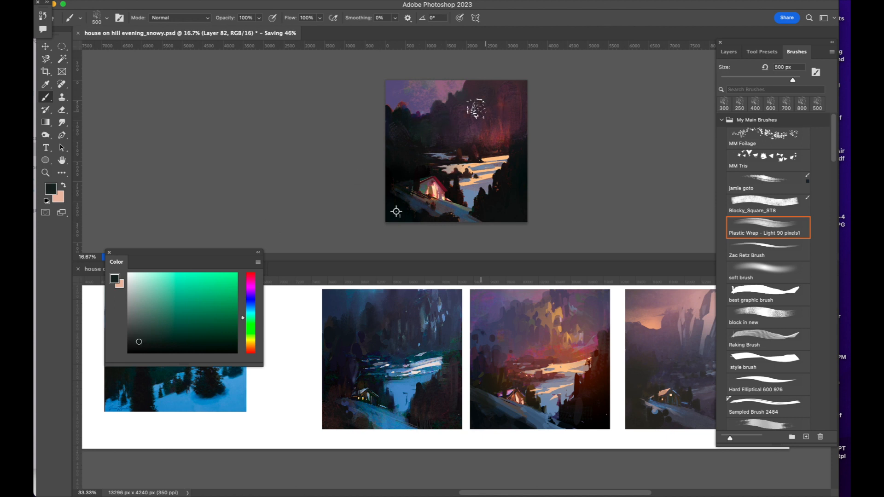
left_click(138, 333)
left_click(463, 92)
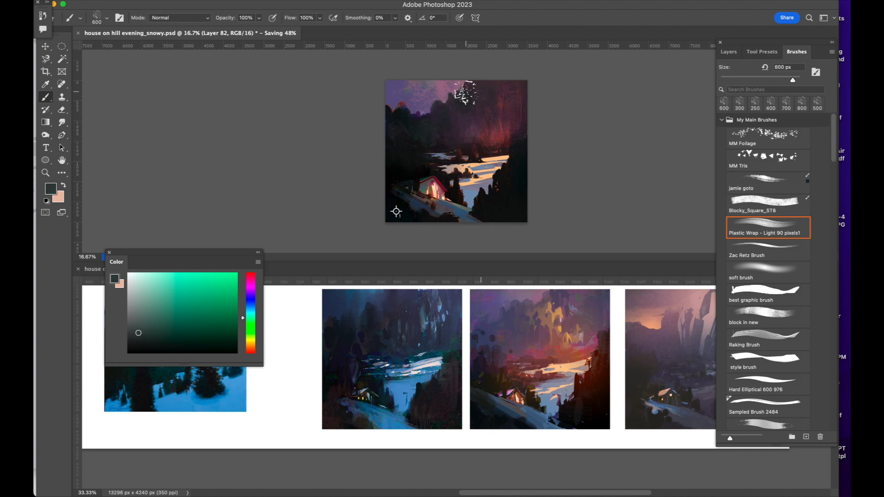
left_click(469, 109, "alt")
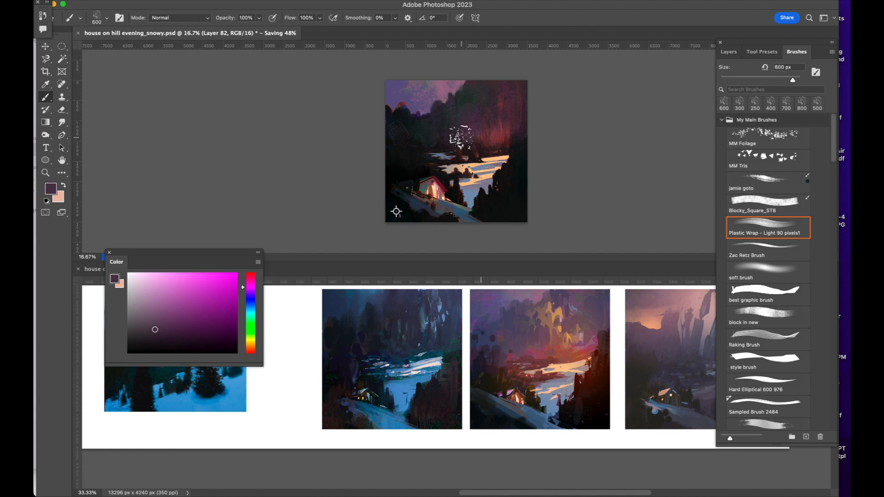
Set Layer 82's blend mode to Lighter Color.
left_click(728, 52)
key("super+minus")
left_click(744, 81)
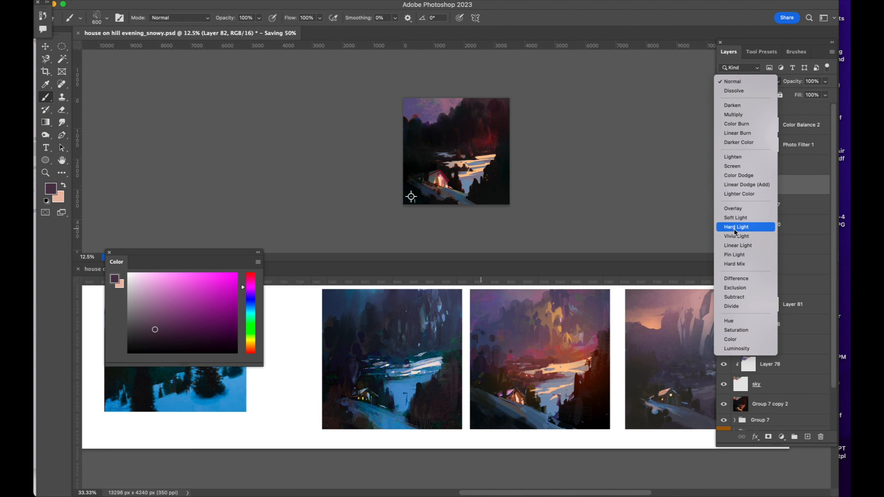
left_click(730, 194)
Set the brush to 600 px and clip Layer 82 to the hills layer.
key("super+equal")
key("bracketleft")
key("bracketleft")
key("bracketleft")
key("bracketleft")
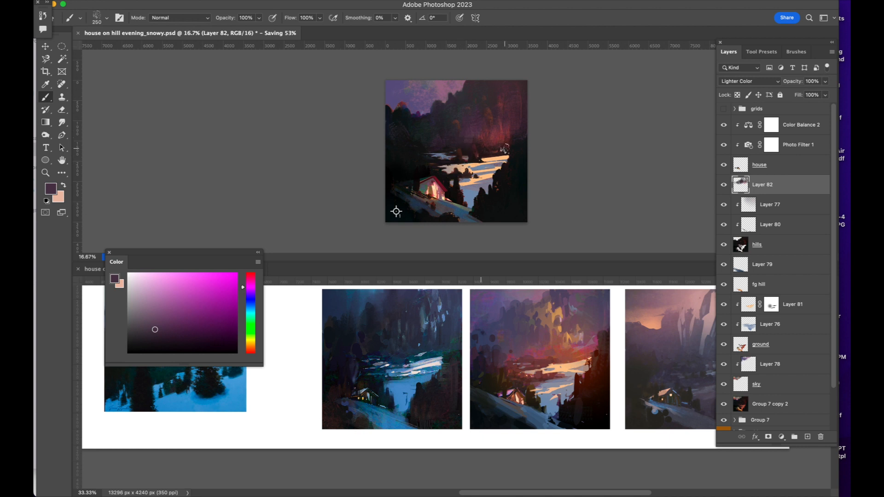
key("bracketright")
key("bracketright")
key("bracketright")
key("bracketright")
key("super+minus")
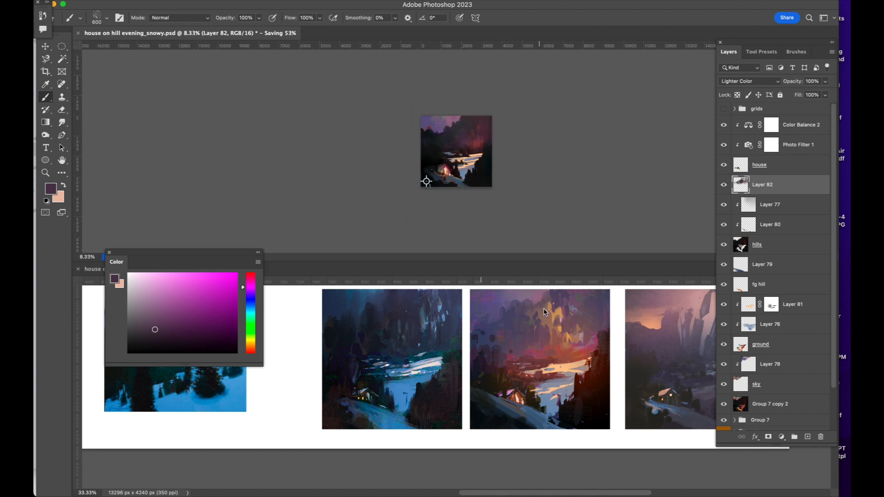
key("super+plus")
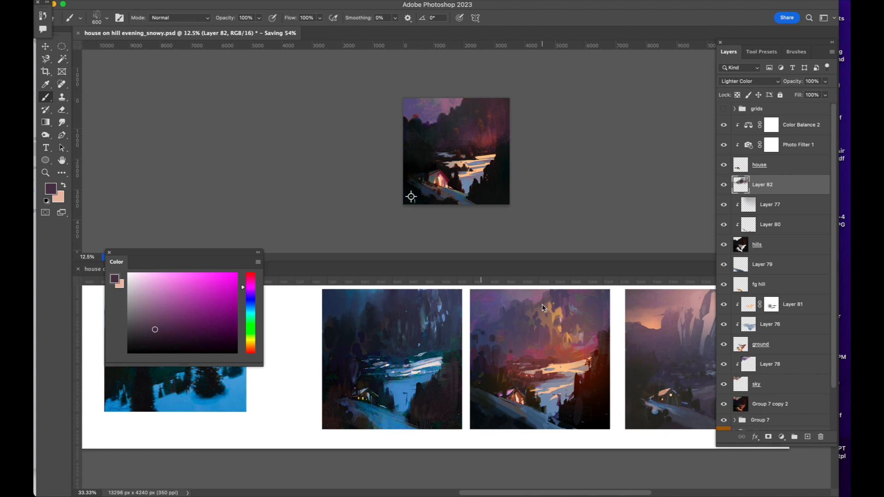
key("super+alt+g")
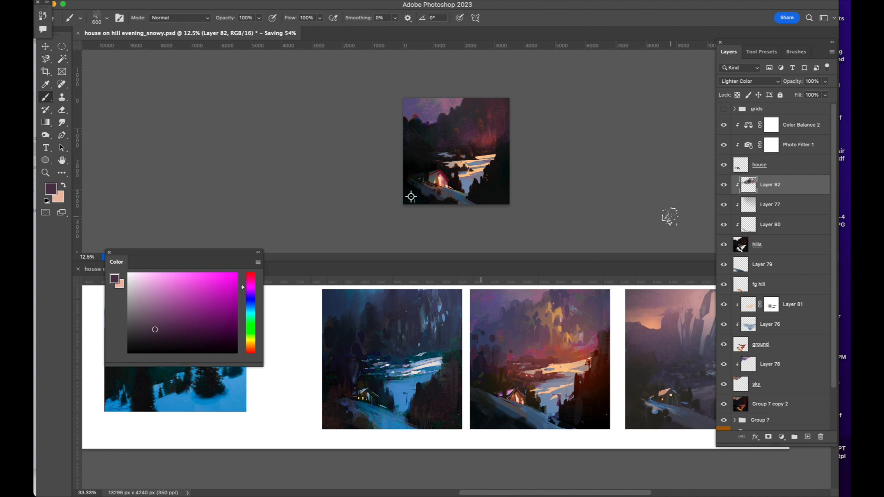
Add a blue 30% opacity gradient over the hills on a new layer, using blue sampled from the blue study, and clip it.
left_click(807, 436)
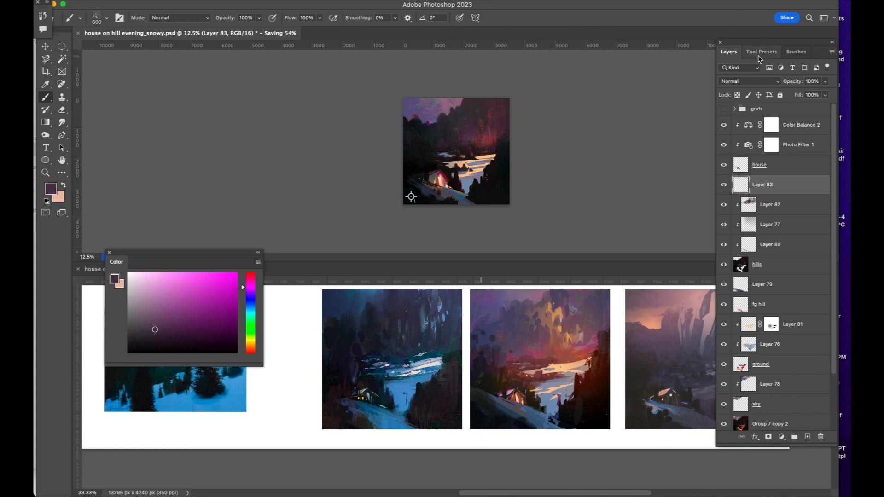
left_click(399, 388, "alt")
key("g")
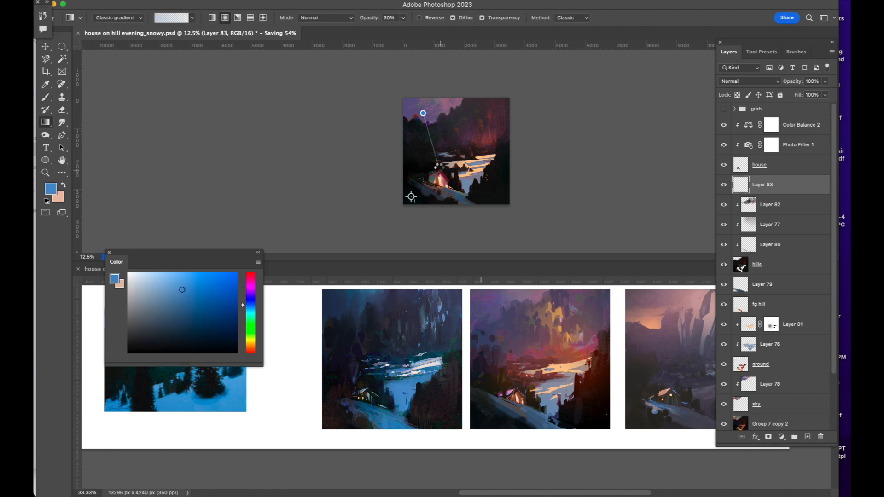
left_click_drag(418, 124, 431, 186)
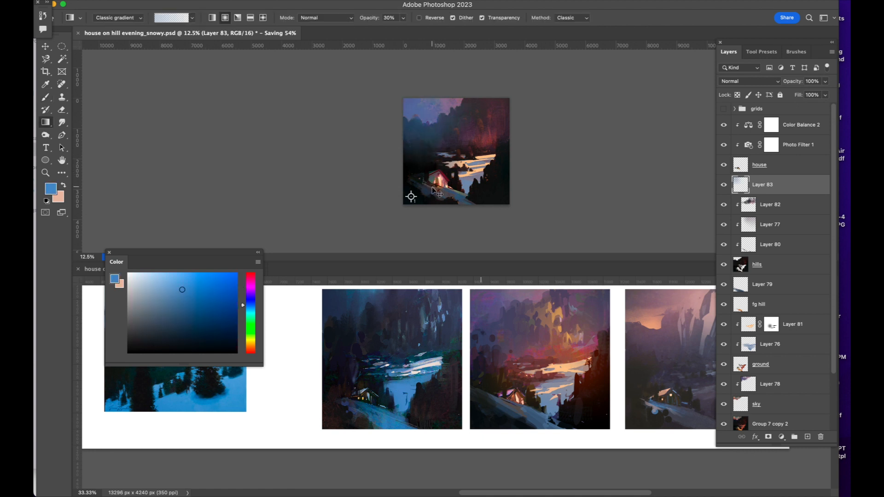
key("super+minus")
key("super+alt+g")
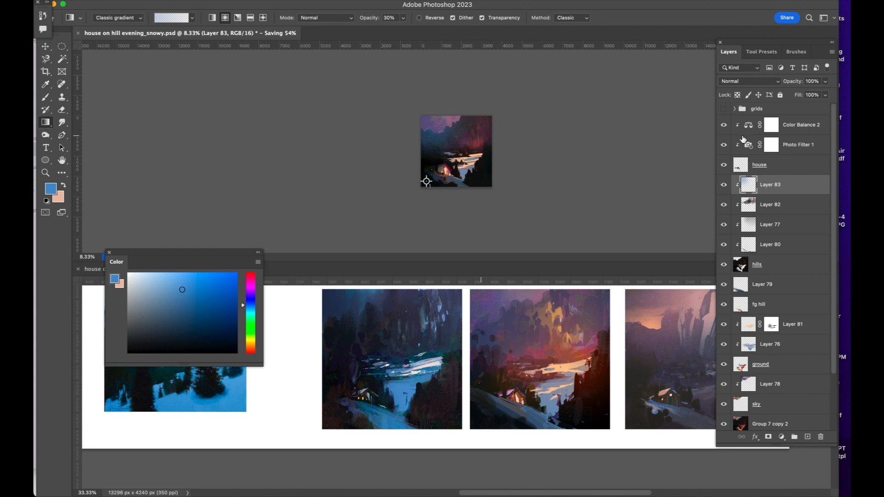
Add a darker blue gradient to Layer 83 and reduce the layer's lightness to -45 with Hue/Saturation.
left_click(188, 318)
left_click_drag(452, 141, 451, 185)
key("super+u")
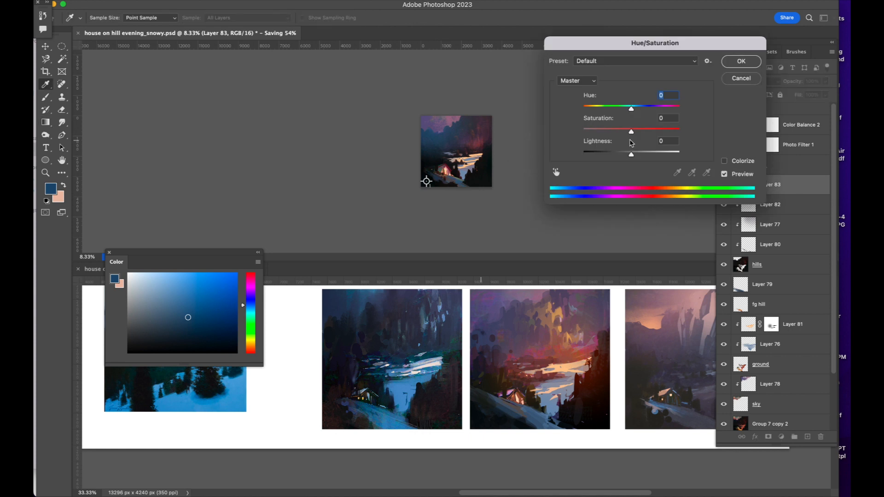
left_click_drag(619, 154, 609, 156)
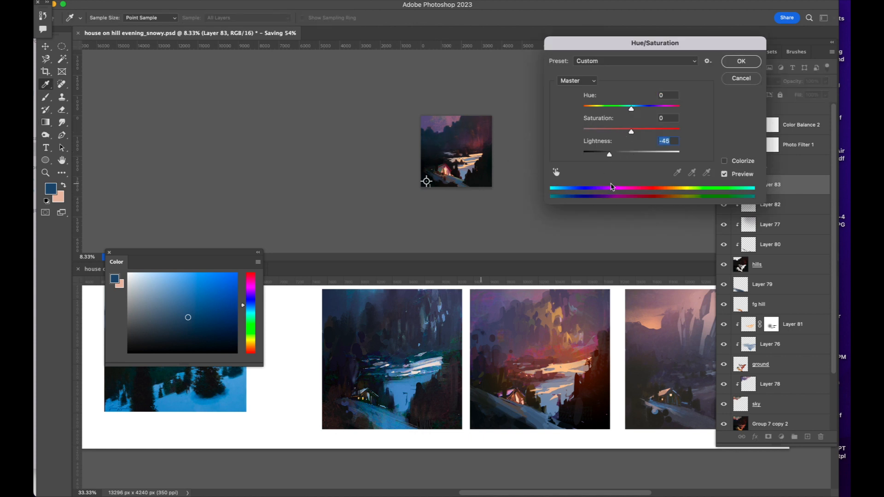
key("super+equal")
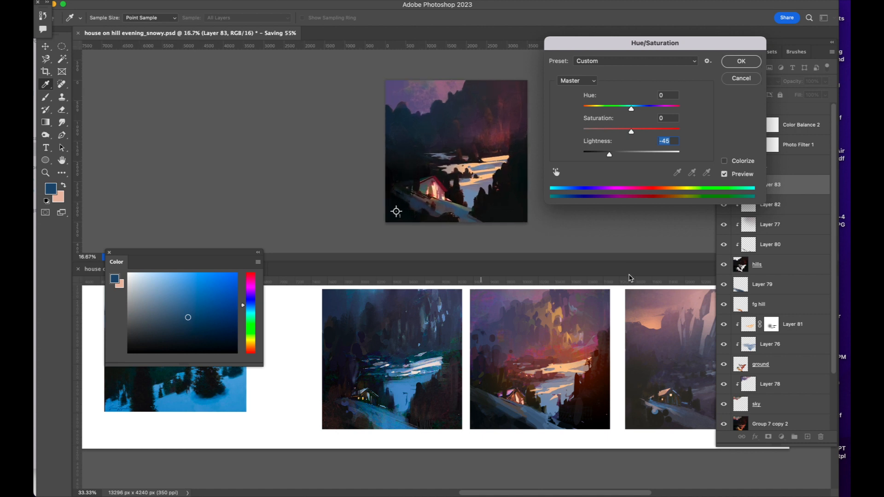
left_click(752, 64)
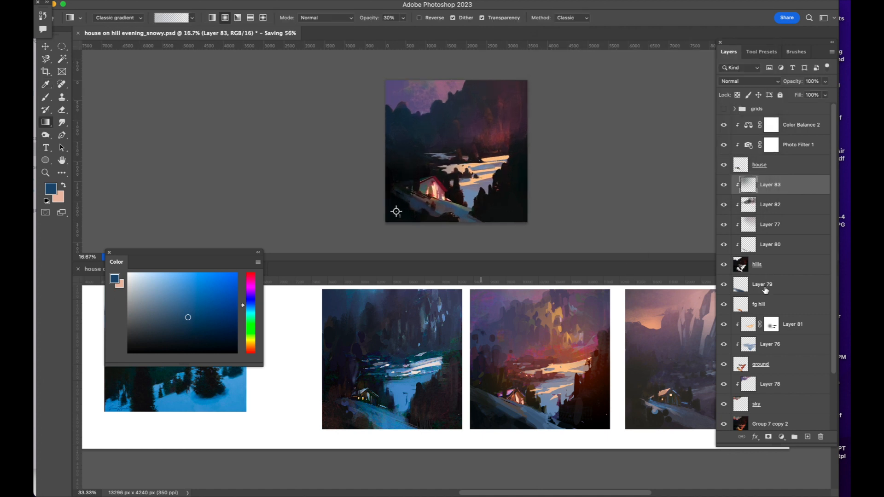
Add a Levels adjustment above Layer 78, with the output white level at 226 and the input black level at 31.
left_click(750, 387)
left_click(782, 436)
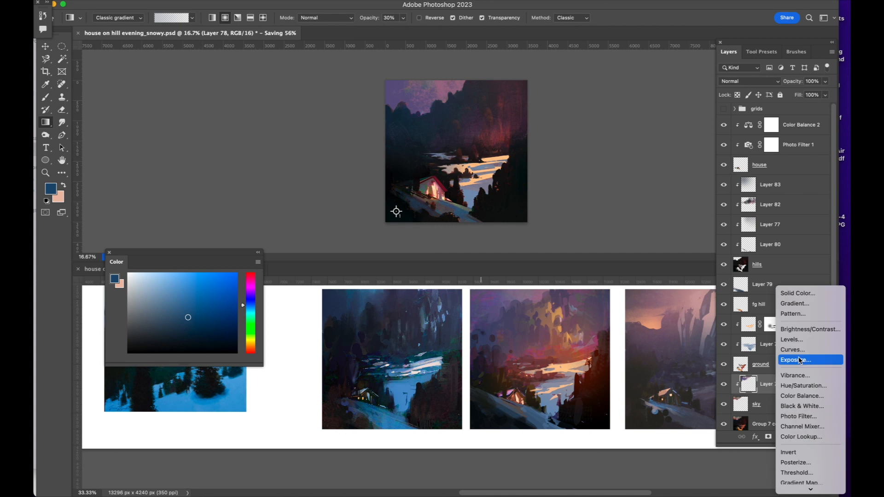
left_click(799, 340)
key("super+minus")
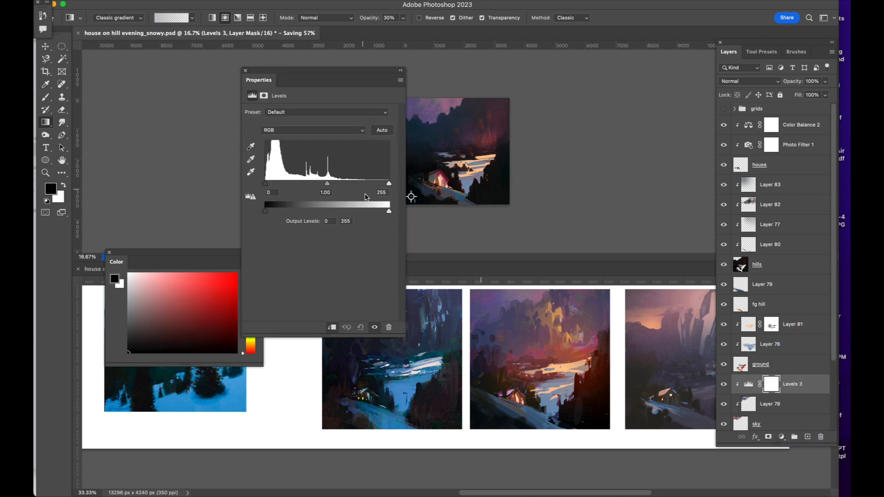
left_click_drag(371, 212, 376, 213)
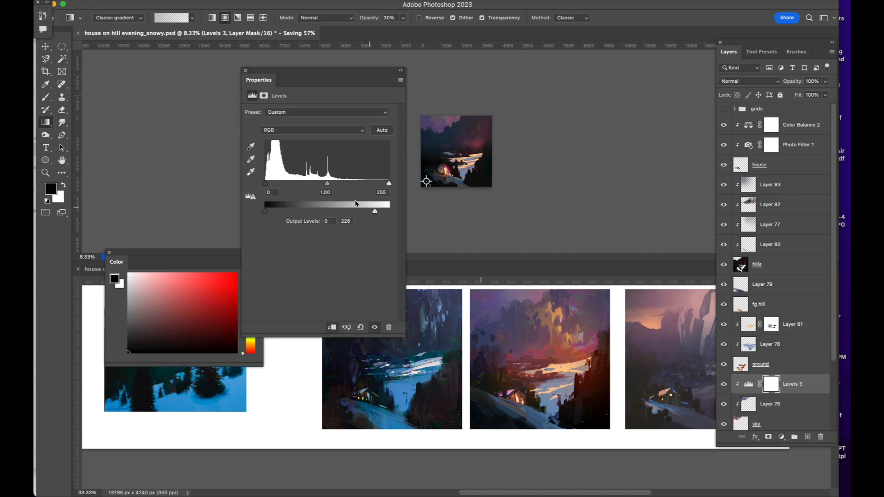
left_click_drag(265, 184, 281, 185)
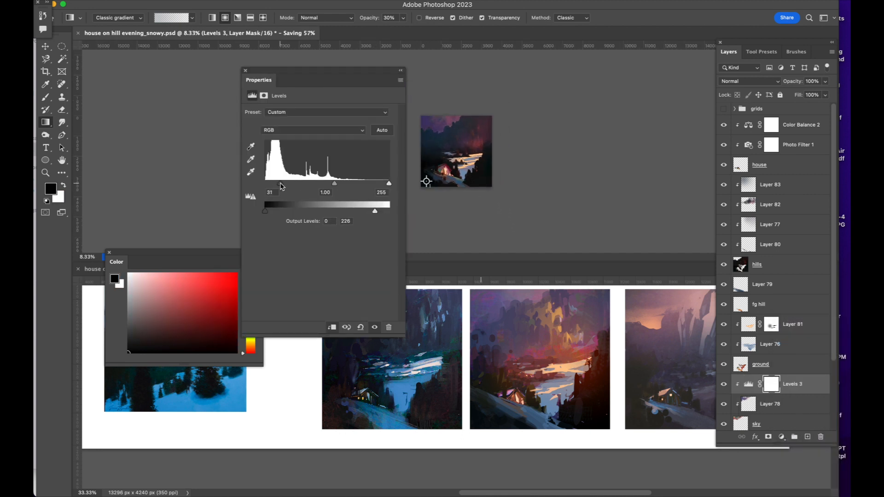
left_click(245, 70)
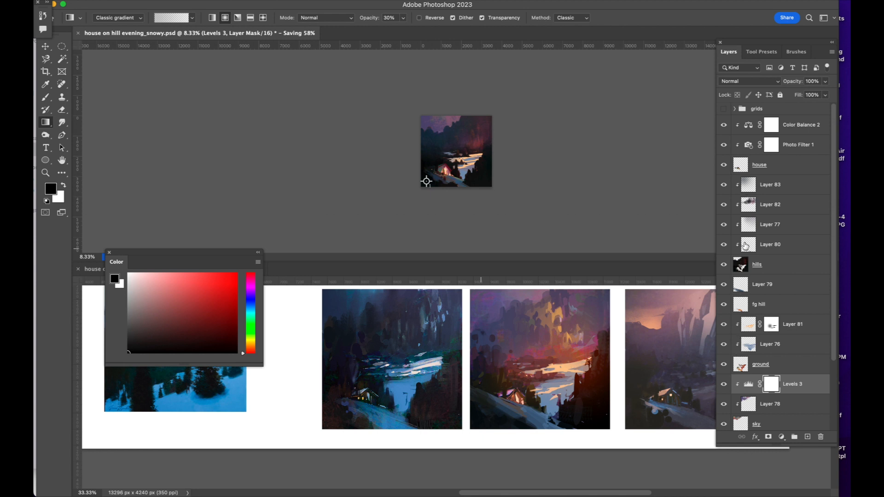
Add a new layer above Layer 83 and set up the Triangle tool with light orange sampled from the warm study.
left_click(749, 193)
left_click(807, 438)
key("super+plus")
left_click(45, 160)
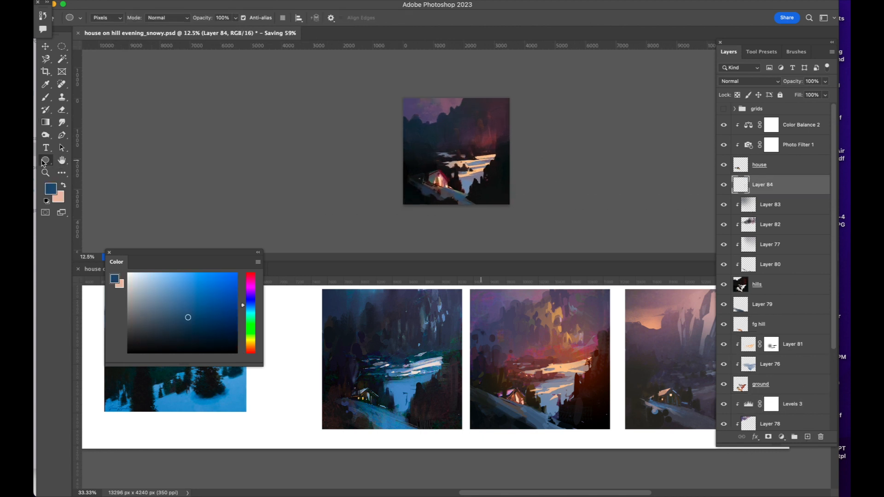
left_click(70, 178)
left_click(251, 344)
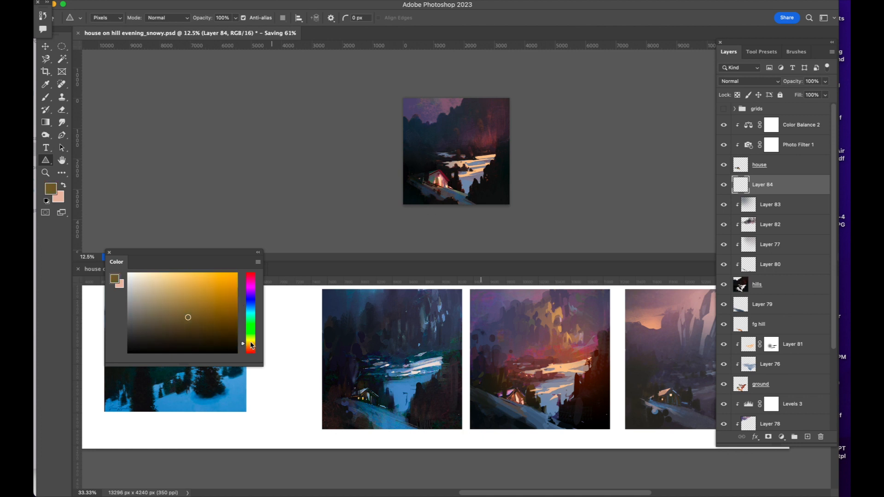
left_click(558, 316, "alt")
left_click(559, 312, "alt")
Draw a cluster of orange triangles of varying sizes over the upper-right hills on Layer 84.
left_click(487, 126)
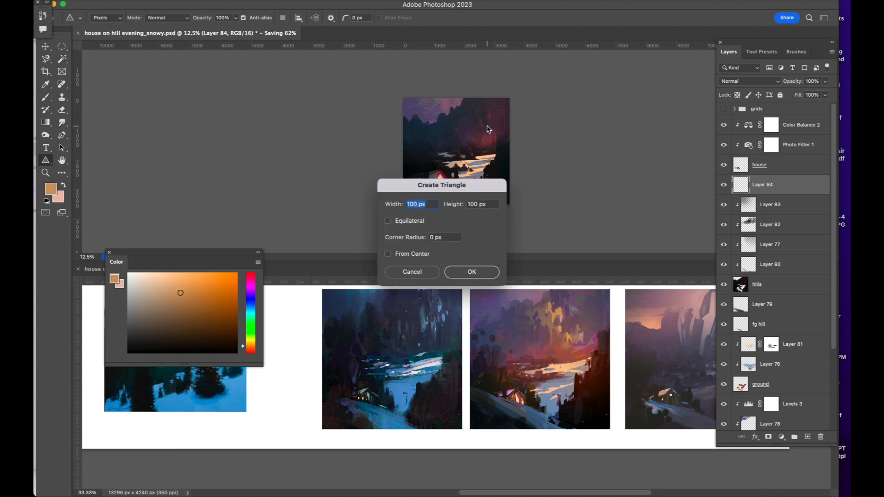
left_click(416, 271)
mouse_move(487, 129)
left_mouse_down()
mouse_move(495, 149)
mouse_move(481, 117)
mouse_move(482, 144)
mouse_move(479, 122)
mouse_move(474, 129)
left_mouse_up()
mouse_move(470, 130)
left_mouse_down()
mouse_move(472, 116)
mouse_move(468, 142)
left_mouse_up()
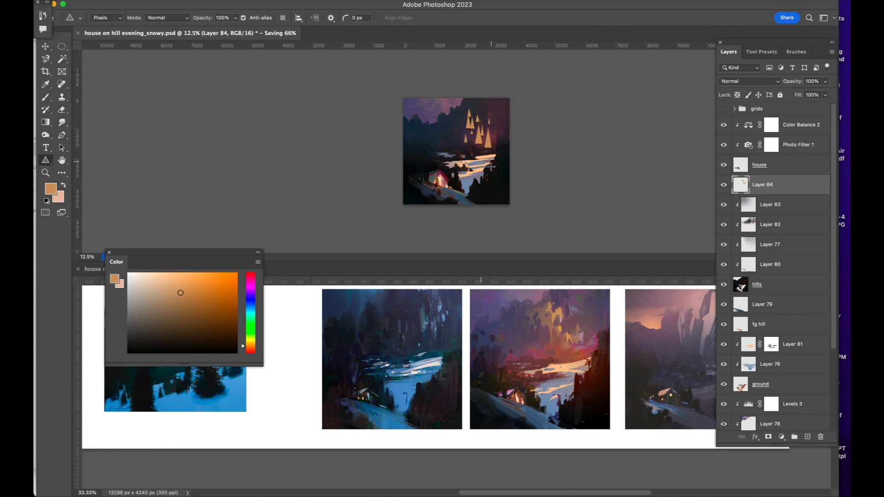
left_click_drag(453, 118, 459, 127)
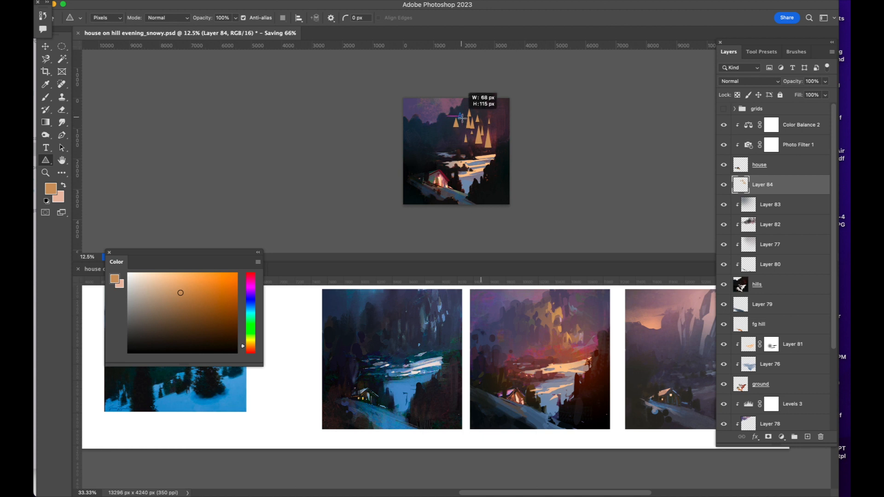
key("super+equal")
key("super+equal")
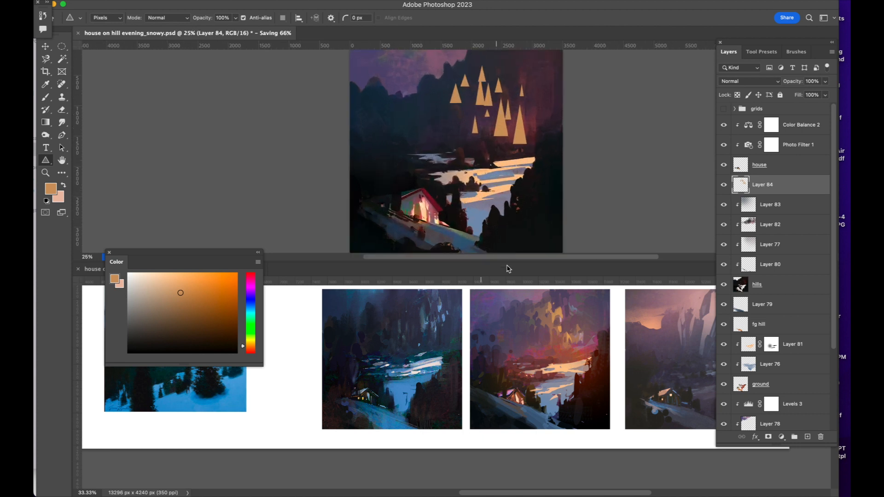
Add a mask to Layer 84 and break up the triangles with the MM Tris brush in black, reducing it to 70 px.
key("super+minus")
left_click(766, 437)
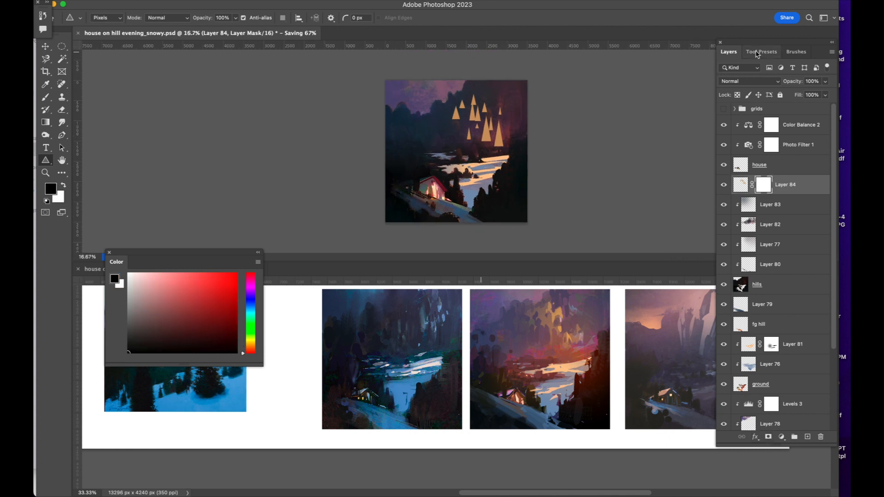
left_click(761, 52)
left_click(785, 52)
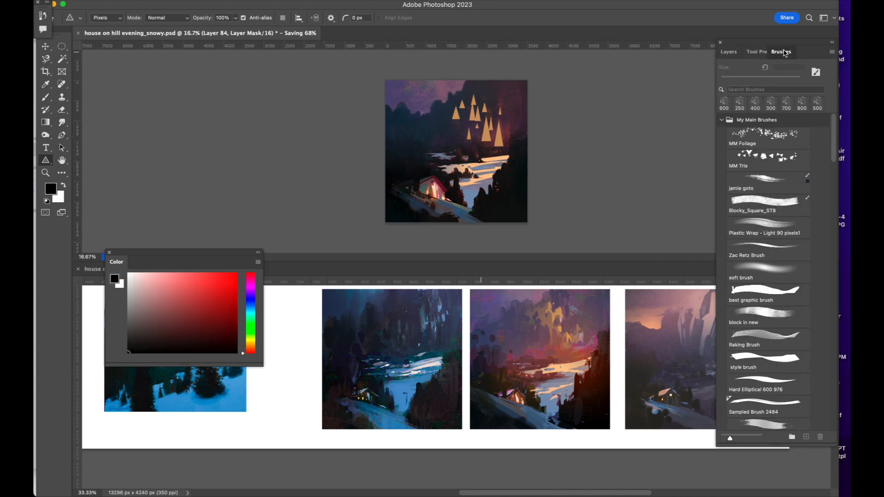
left_click(747, 164)
key("bracketleft")
key("bracketleft")
key("bracketleft")
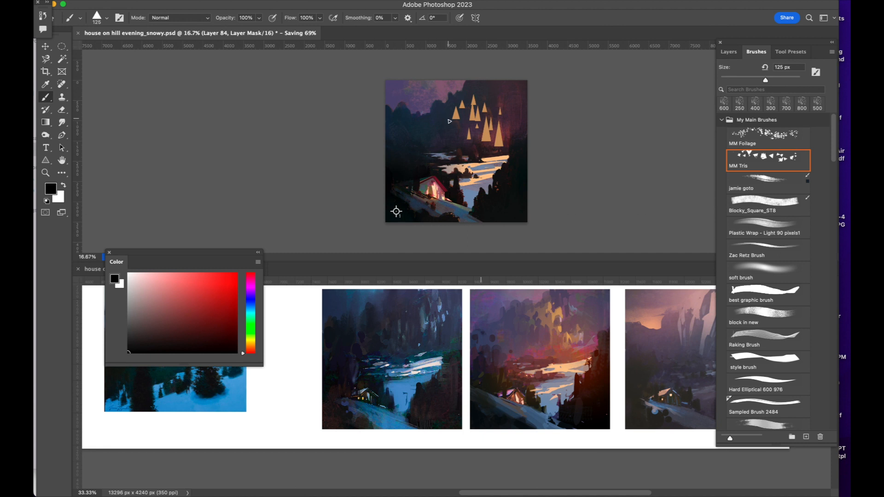
key("bracketleft")
key("bracketleft")
key("bracketleft")
key("bracketleft")
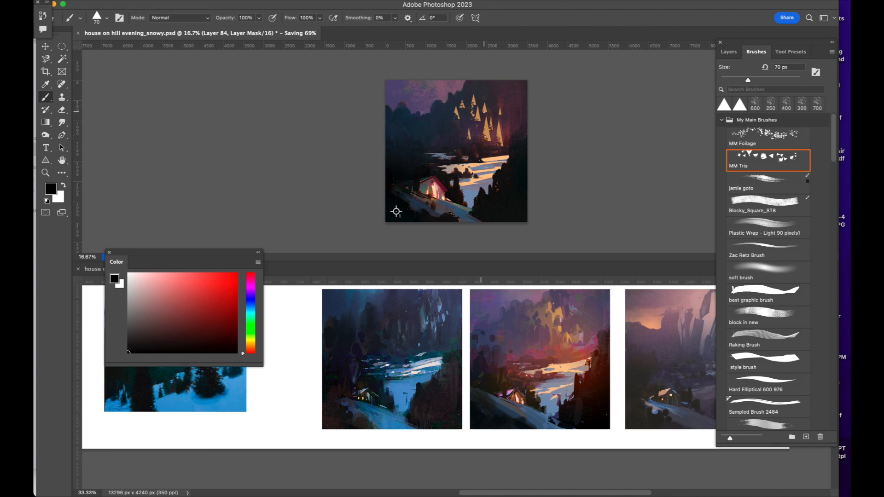
Fade the triangles on Layer 84's mask with a black gradient at 30% opacity, trying angle and radial styles.
left_click(729, 51)
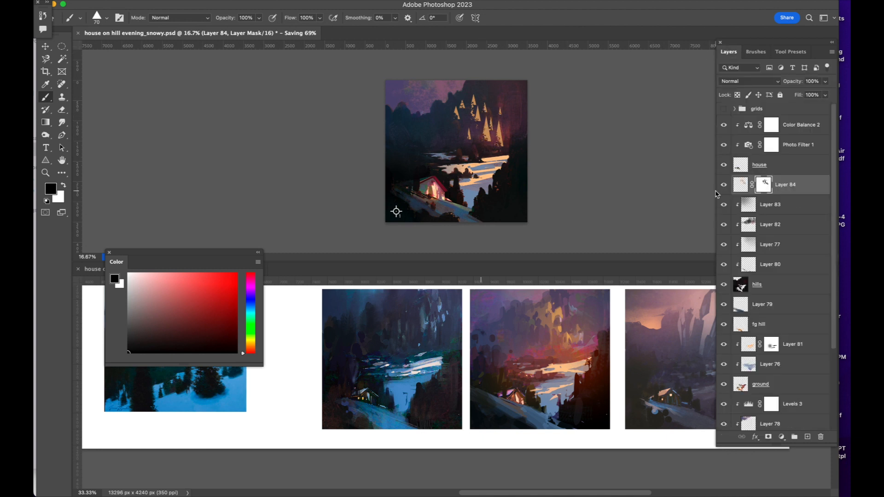
left_click(746, 190)
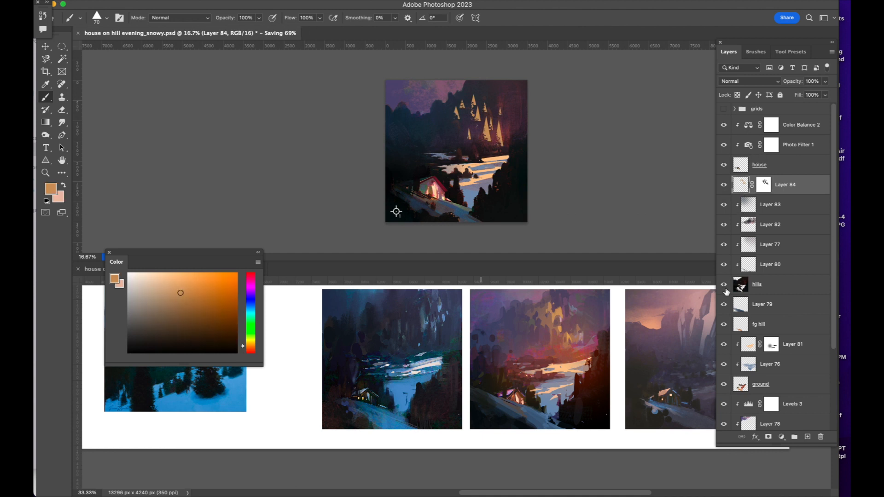
key("g")
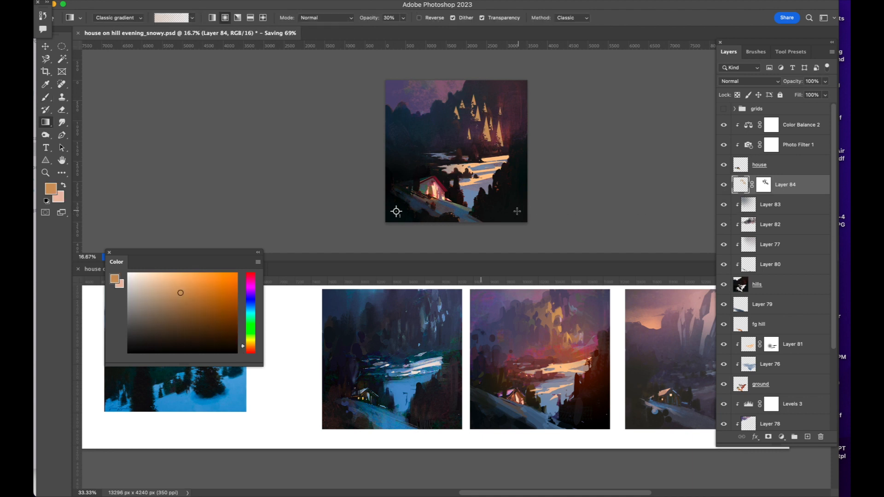
left_click(46, 202)
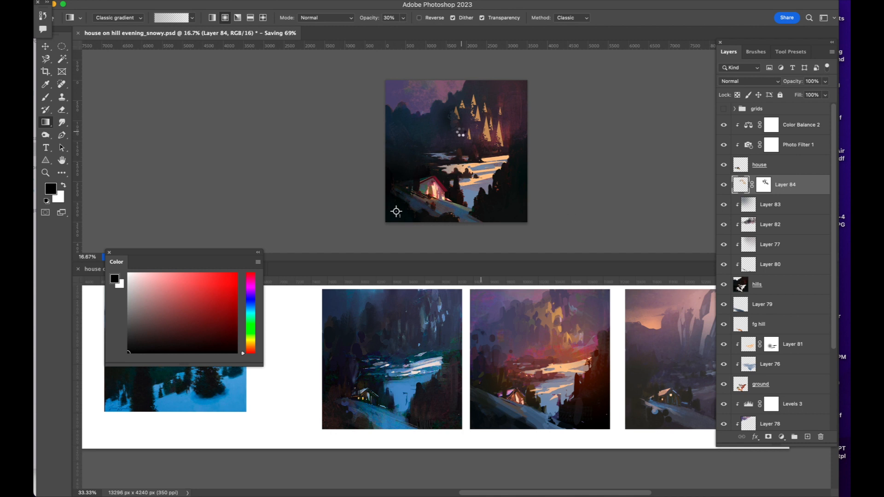
left_click(724, 185)
left_click(724, 185)
left_click(763, 184)
key("super+comma")
key("super+comma")
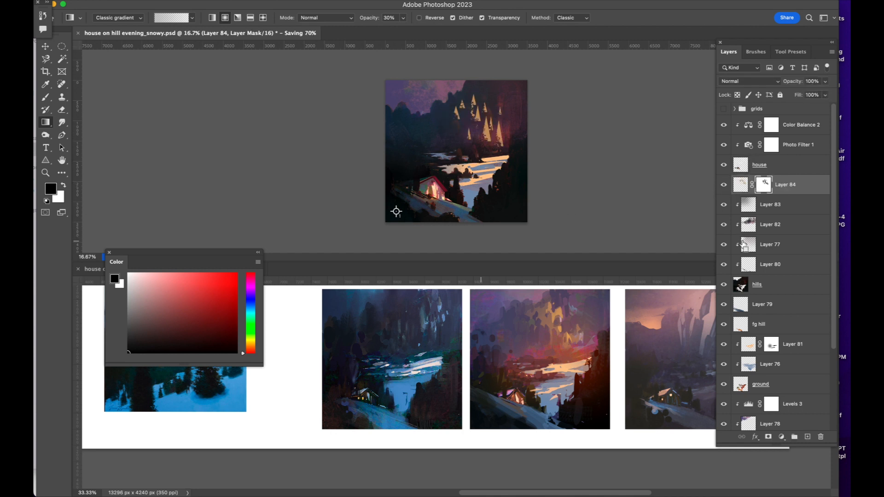
key("]")
left_click_drag(483, 140, 491, 116)
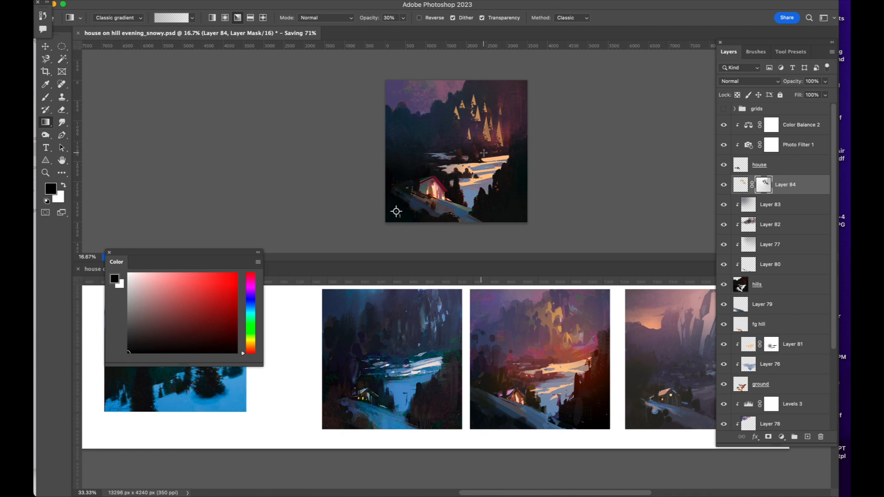
key("[")
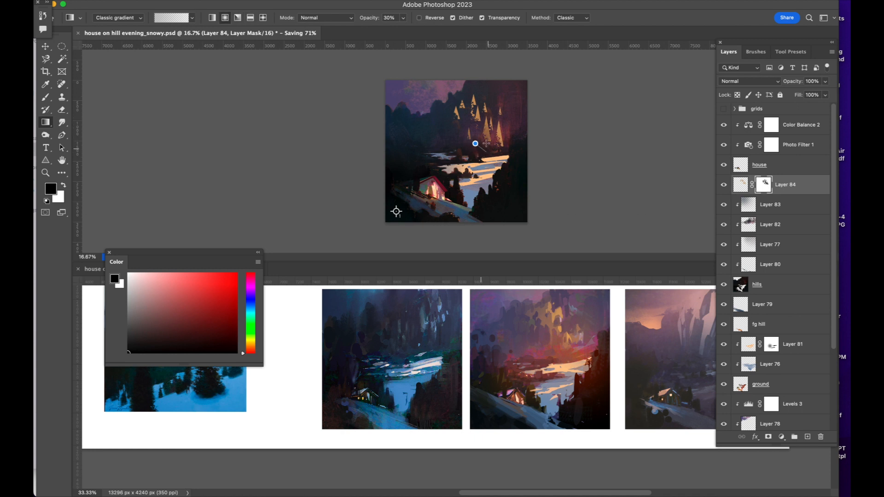
Soften the triangles on Layer 84's mask in black, using the soft brush at 250 px and 150 px.
key("b")
left_click(756, 51)
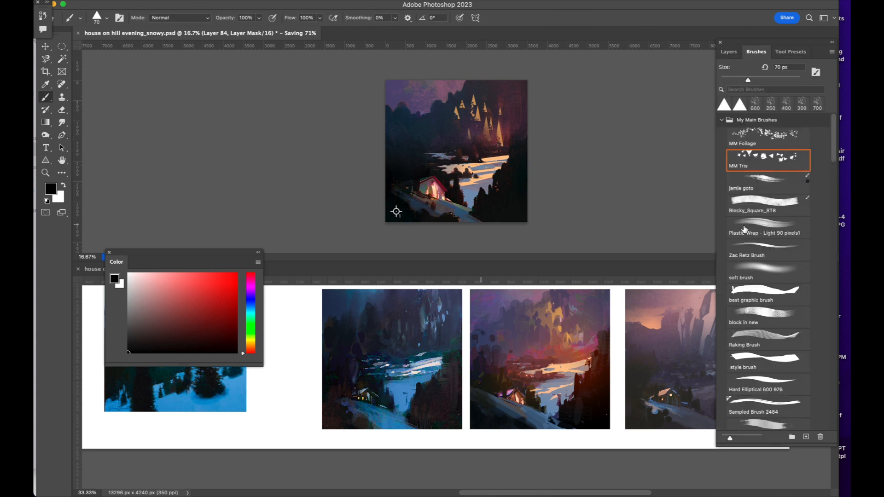
left_click(755, 274)
key("bracketright")
key("bracketright")
key("bracketright")
key("bracketright")
key("bracketright")
key("bracketright")
key("bracketright")
key("bracketright")
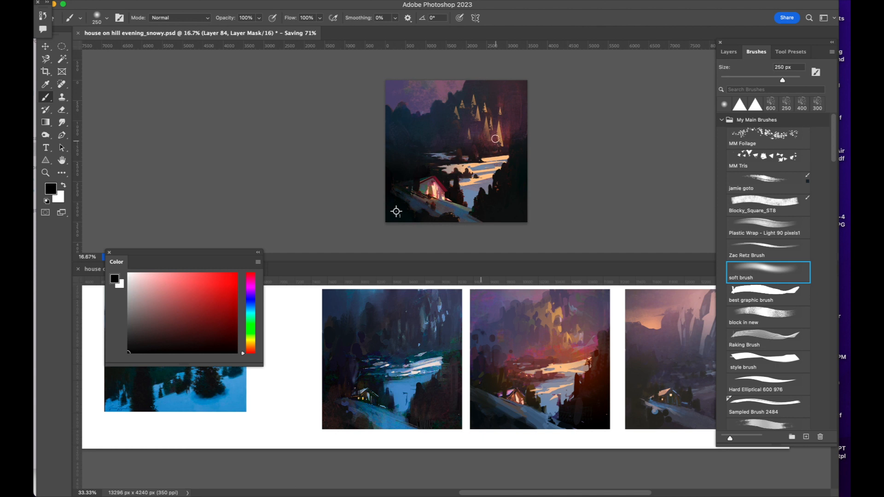
key("bracketleft")
key("bracketleft")
key("super+minus")
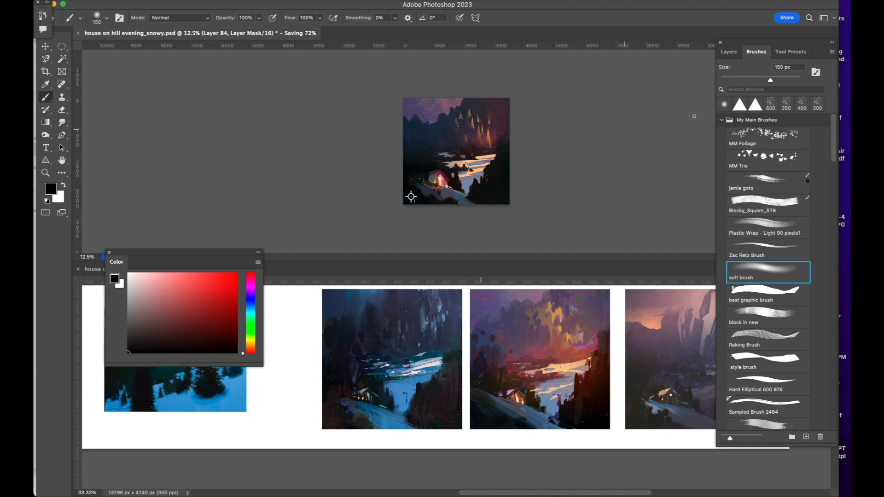
Compare the hills with and without the masked triangles, leaving Layer 84 hidden.
left_click(729, 51)
left_click(724, 187)
left_click(724, 186)
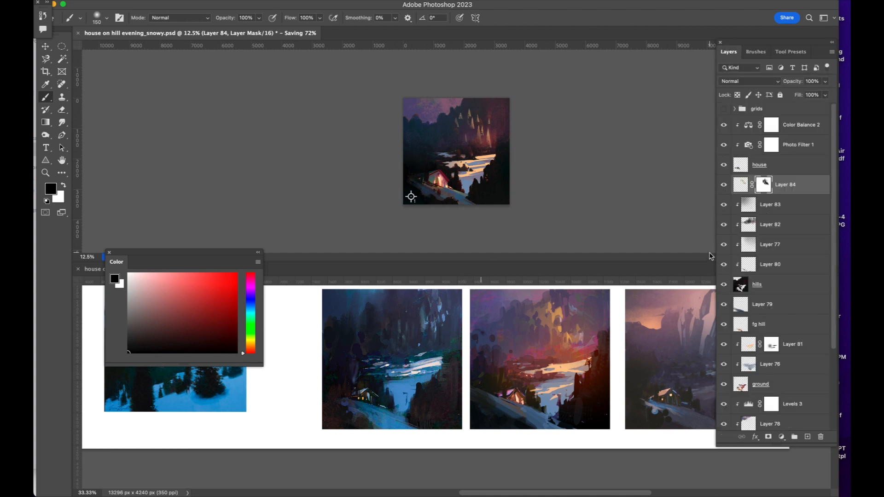
left_click(725, 184)
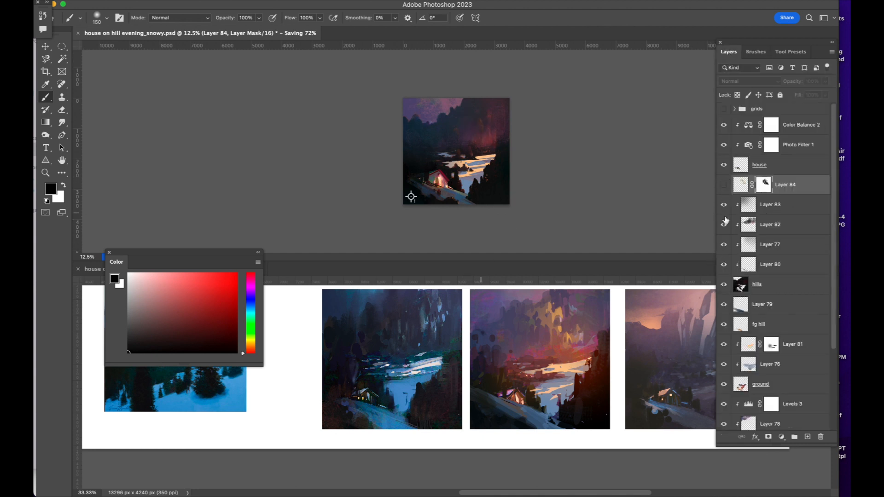
Select a cluster of tall overlapping ovals over the upper-right hills and add a new layer above Layer 84.
key("super+plus")
key("m")
mouse_move(486, 121)
left_mouse_down()
mouse_move(497, 145)
mouse_move(487, 98)
left_mouse_up()
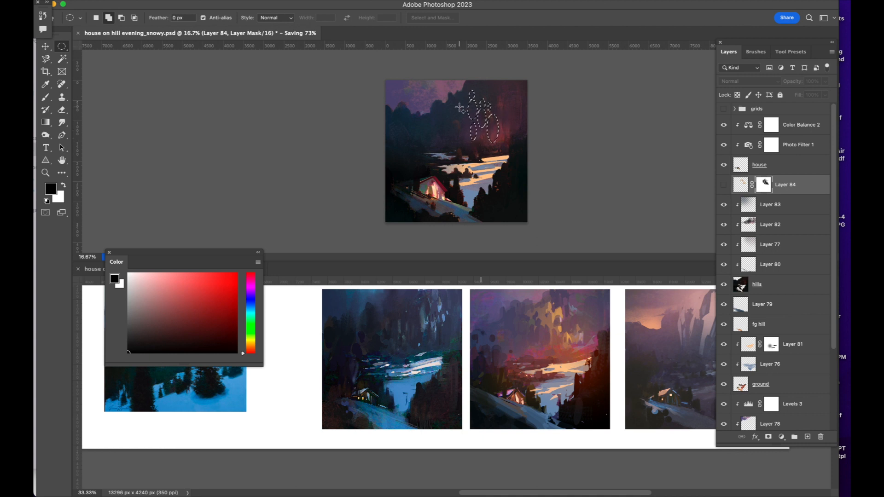
scroll(469, 151, "up", 1)
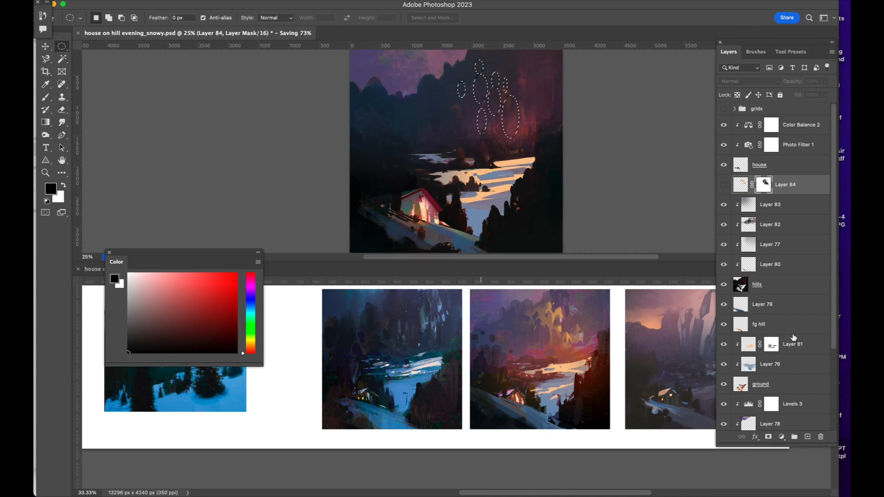
left_click(807, 438)
Paint orange sampled from the warm study inside the largest oval's edge, using the MM Foliage brush at 100 px.
key("b")
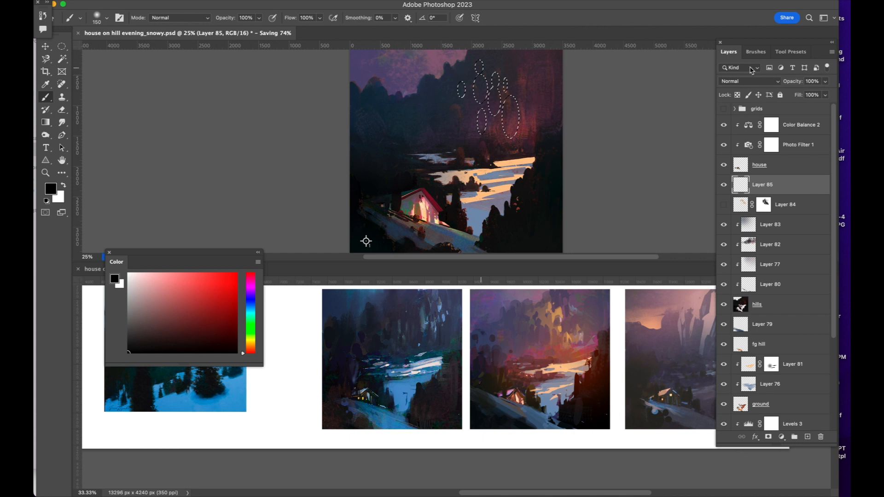
left_click(756, 52)
left_click(756, 140)
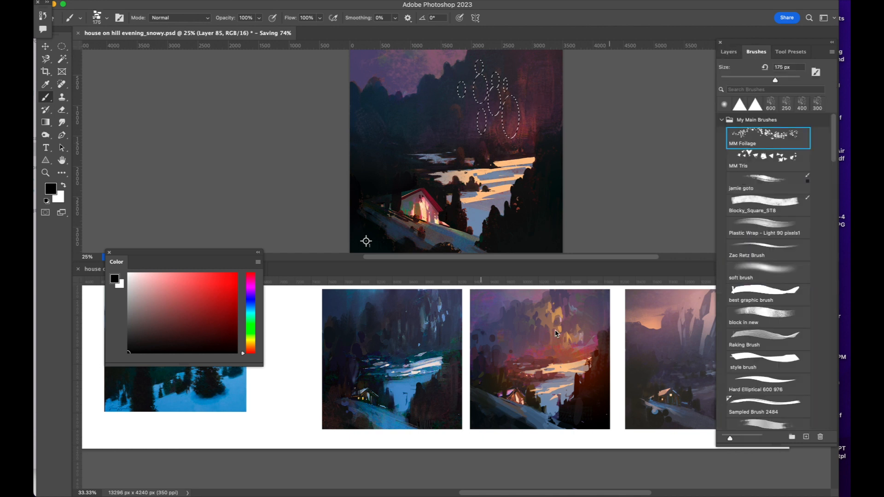
left_click(555, 316, "alt")
left_click(512, 102)
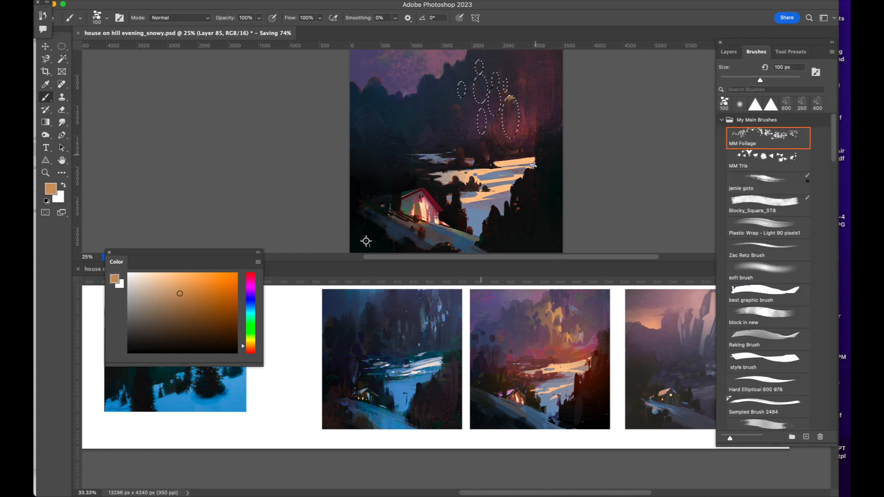
mouse_move(515, 105)
left_mouse_down()
mouse_move(523, 146)
mouse_move(525, 134)
left_mouse_up()
key("bracketright")
key("bracketright")
key("bracketright")
key("bracketright")
key("bracketright")
key("bracketleft")
key("bracketleft")
key("bracketleft")
key("bracketleft")
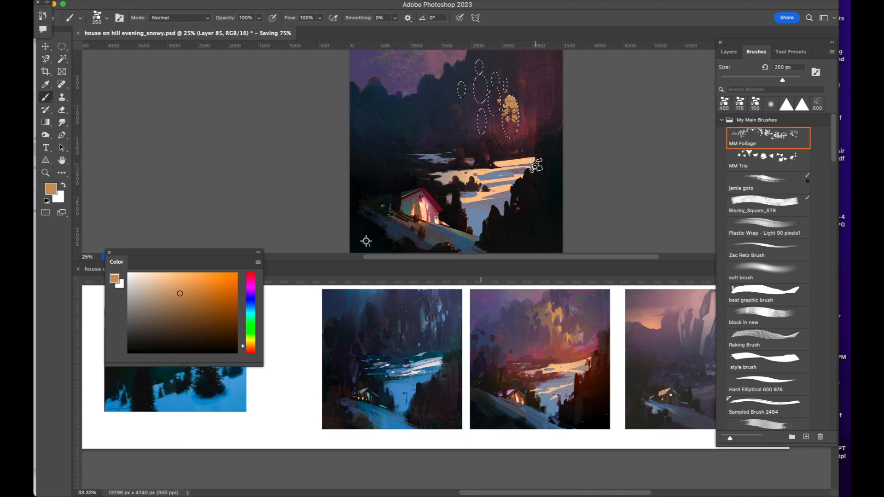
key("super+z")
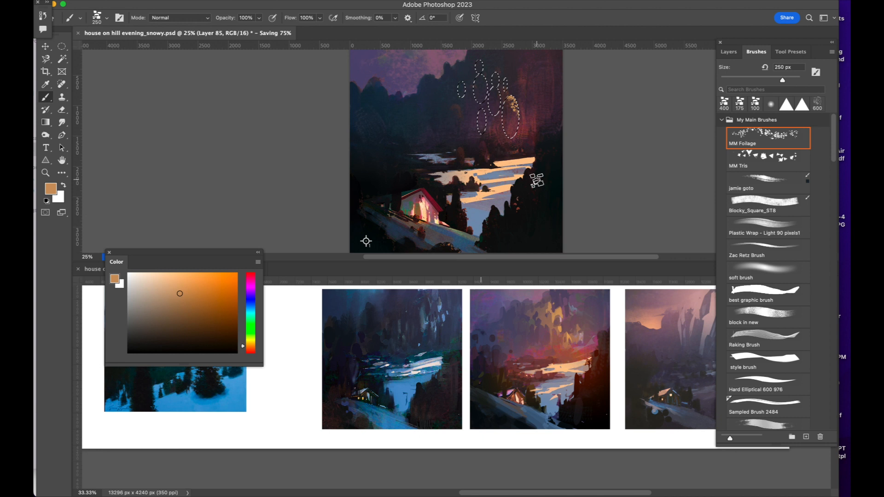
Paint orange foliage texture along the right edges of the selected ovals with the brush at 125 px.
key("bracketleft")
key("bracketleft")
key("bracketleft")
key("bracketleft")
key("bracketleft")
left_click_drag(500, 88, 500, 94)
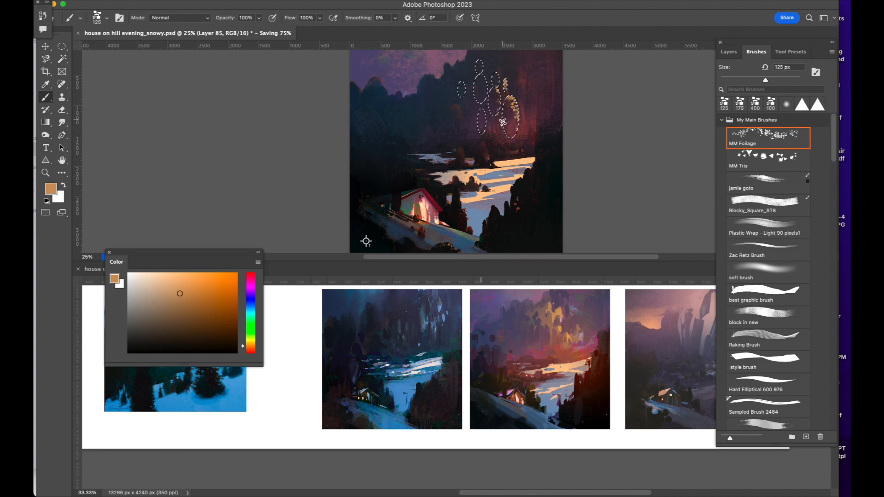
Fill out the selected ovals with darker orange-brown foliage texture, using the brush at 200 px and 150 px.
left_click(481, 106, "alt")
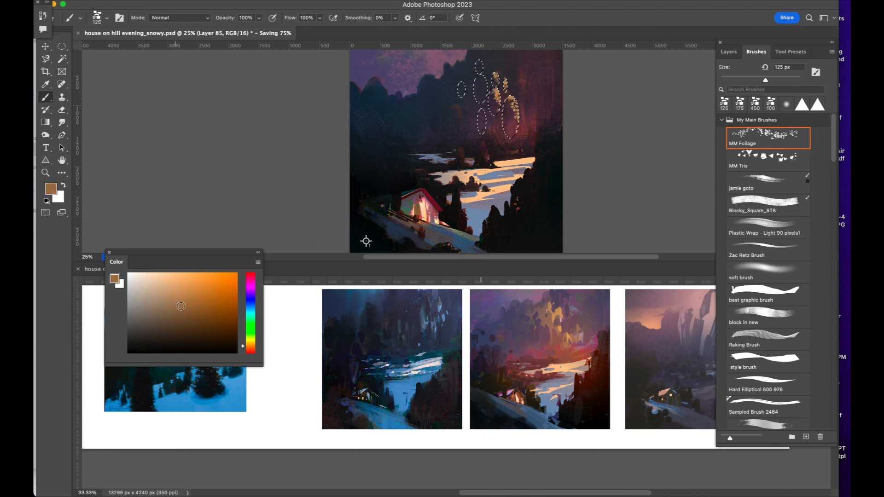
key("bracketright")
key("bracketright")
key("bracketright")
left_click(485, 110)
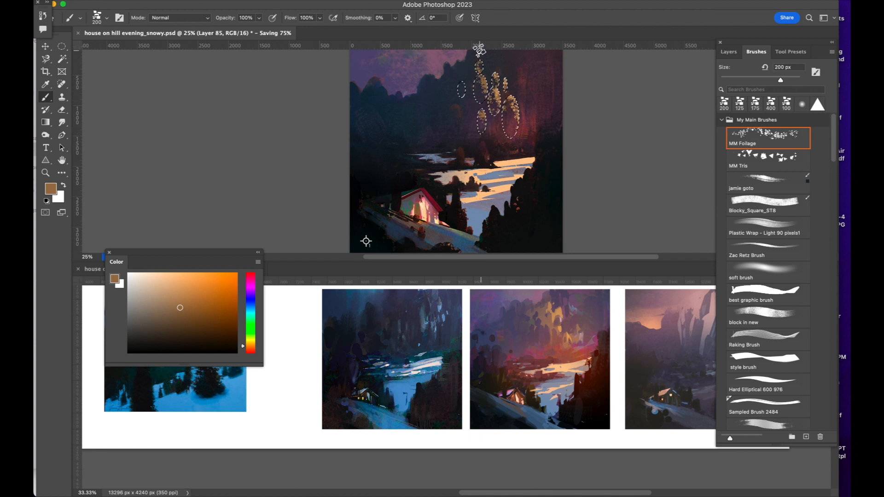
key("bracketleft")
key("bracketleft")
left_click(466, 104)
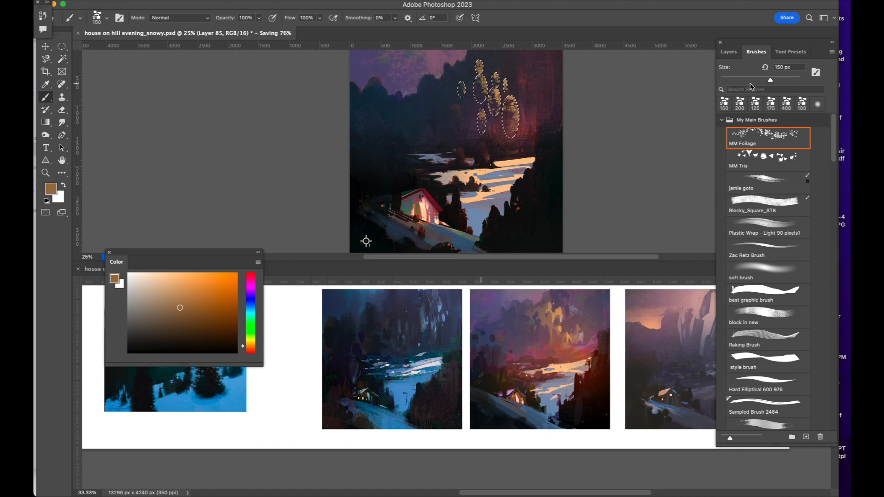
Hide Layer 84, deselect the ovals, and lower Layer 85's lightness to -24 with Hue/Saturation.
left_click(729, 52)
key("super+minus")
key("super+minus")
left_click(725, 205)
key("super+d")
key("super+u")
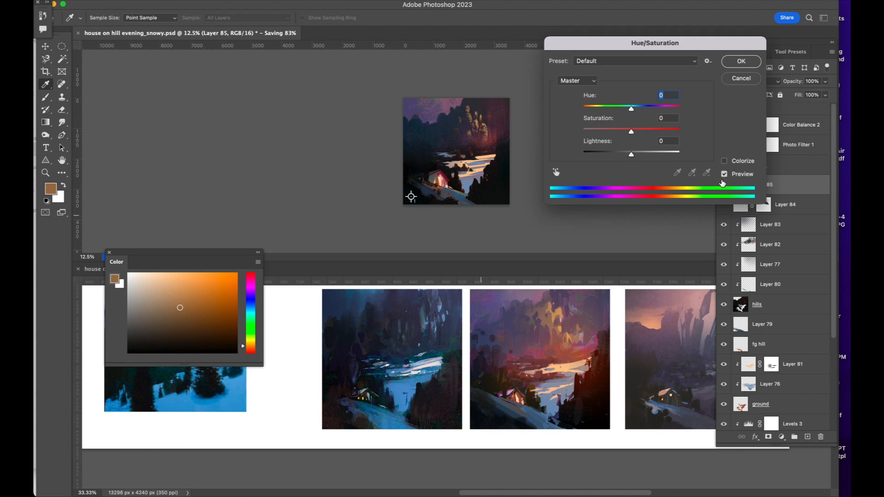
left_click_drag(630, 155, 620, 156)
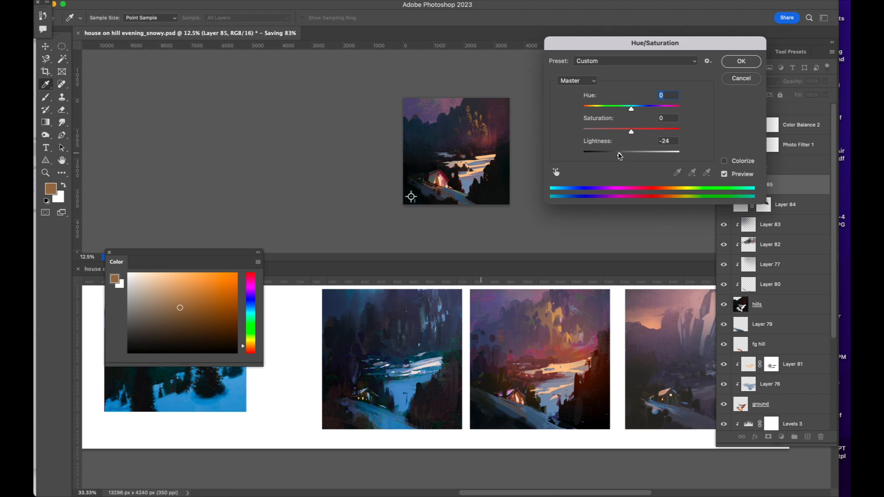
left_click(742, 61)
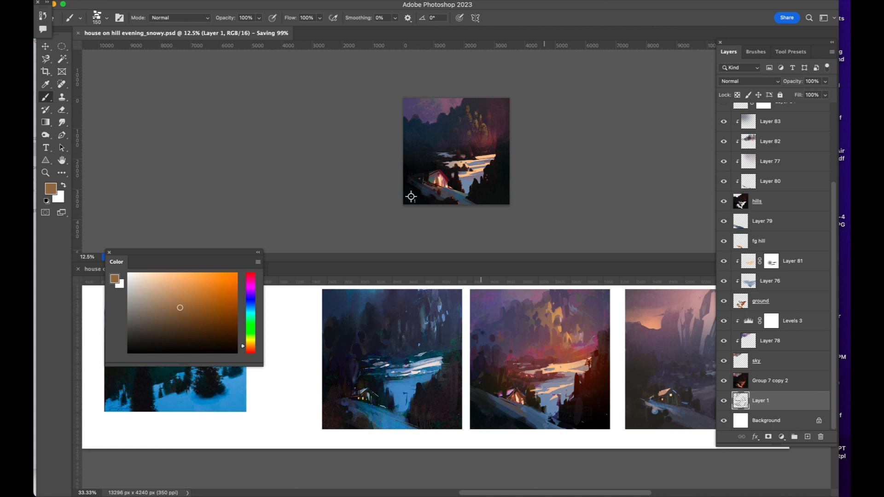
Raise the saturation of the orange ovals on Layer 85 to +37 with Hue/Saturation.
key("super+plus")
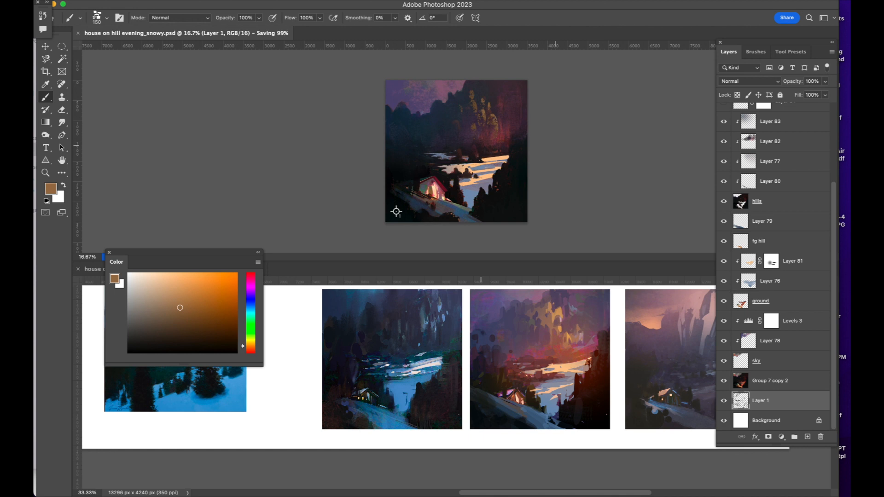
scroll(774, 266, "up", 5)
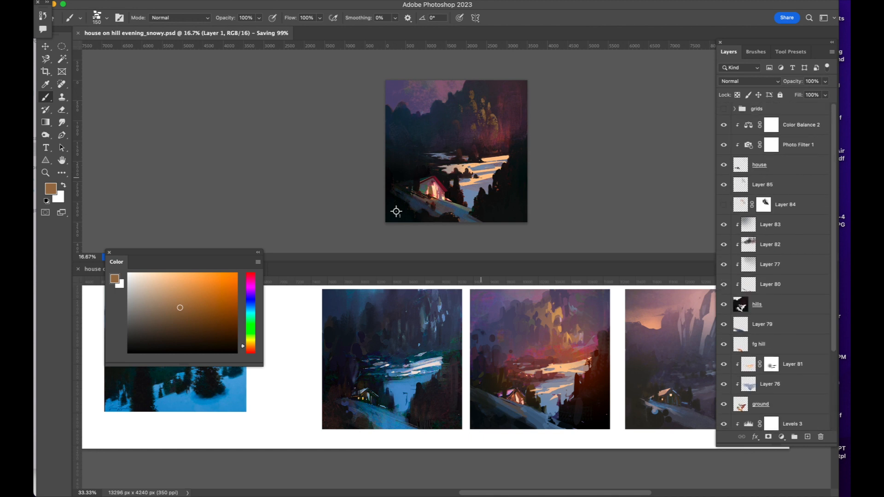
left_click(723, 185)
left_click(724, 185)
left_click(763, 185)
key("super+u")
key("super+minus")
left_click_drag(632, 131, 651, 132)
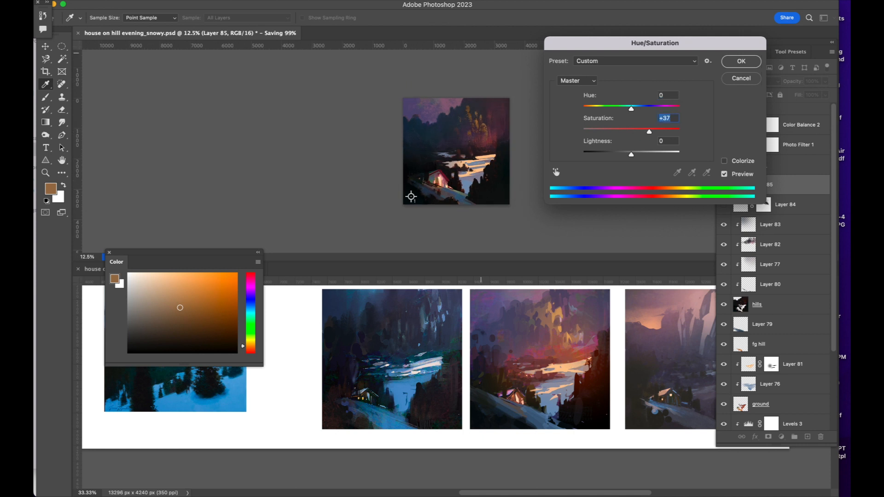
key("Return")
key("super+plus")
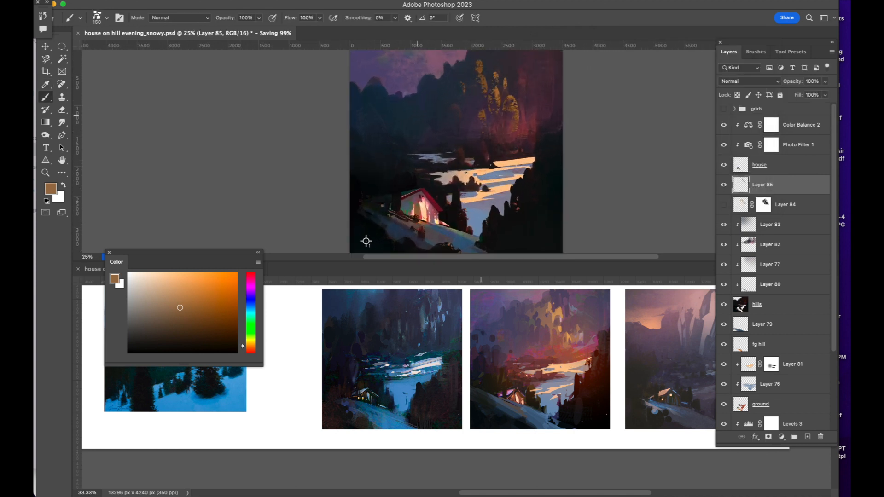
Select a cluster of ovals of varied sizes over the dark upper-left hills.
key("m")
left_click_drag(416, 110, 427, 141)
mouse_move(428, 102)
left_mouse_down()
mouse_move(437, 123)
mouse_move(406, 136)
left_mouse_up()
left_click_drag(408, 112, 414, 131)
left_click_drag(389, 102, 395, 109)
left_click_drag(376, 125, 387, 146)
mouse_move(386, 103)
left_mouse_down()
mouse_move(395, 120)
mouse_move(378, 110)
left_mouse_up()
Fill the selected ovals with a 30% opacity radial gradient in blue sampled from the blue study, and deselect.
key("i")
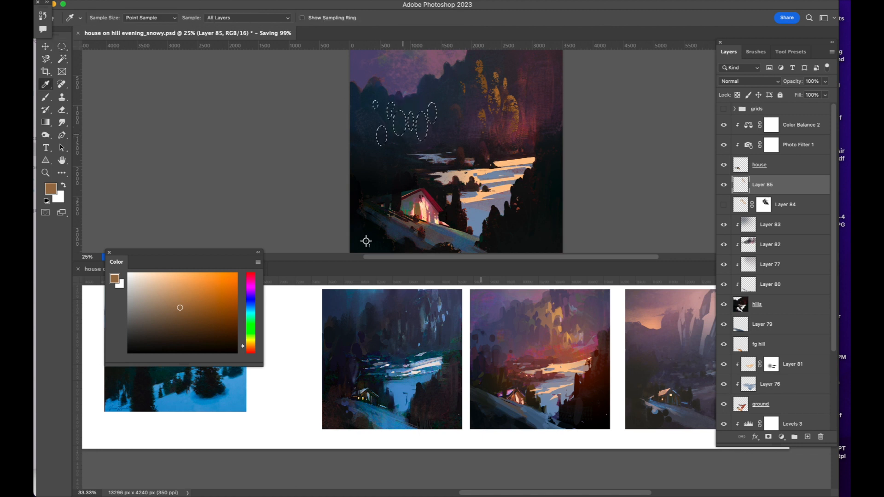
left_click(399, 389)
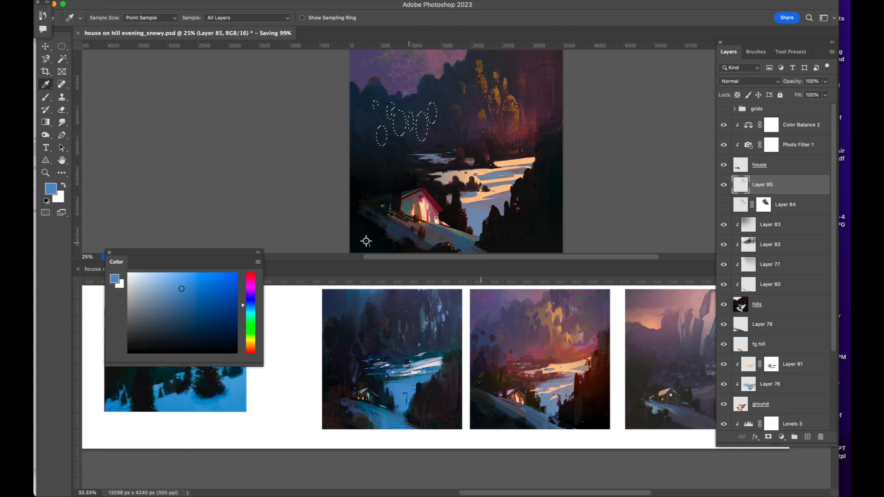
key("g")
left_click_drag(397, 101, 376, 133)
key("super+d")
key("super+minus")
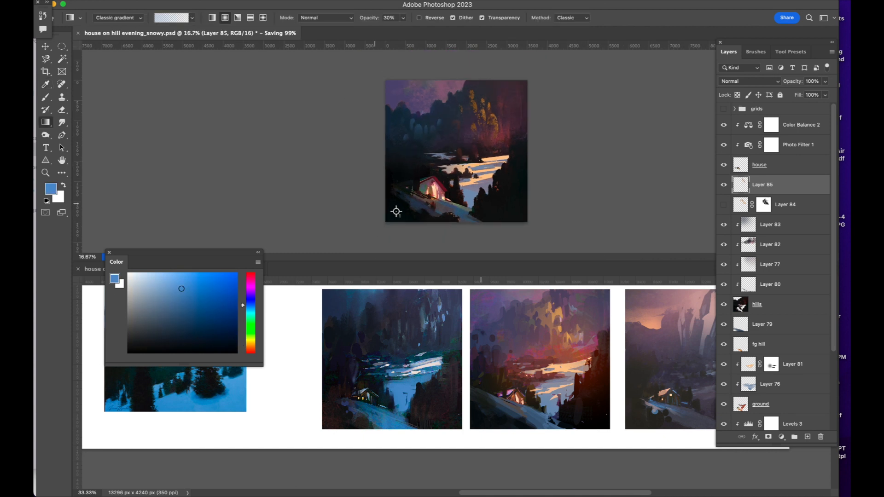
Add a layer mask to Layer 85 and break up the blue ovals with black foliage texture at 100 px.
key("super+plus")
key("super+comma")
key("super+comma")
left_click(767, 437)
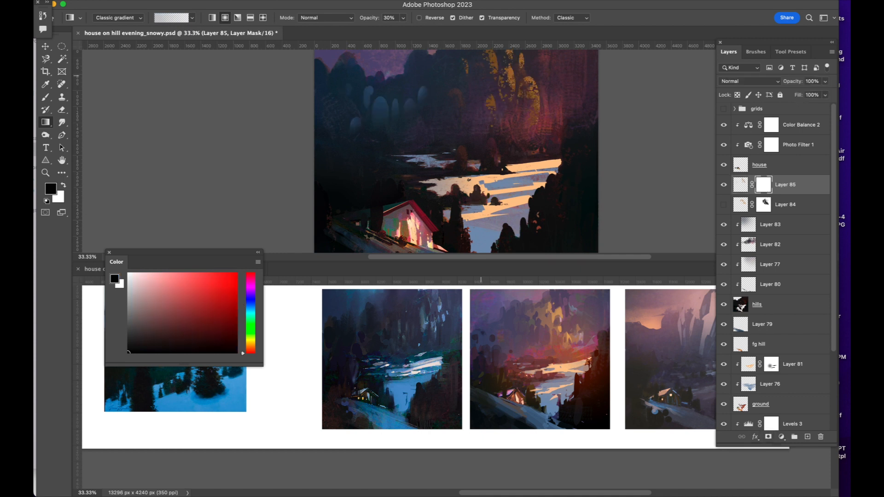
key("b")
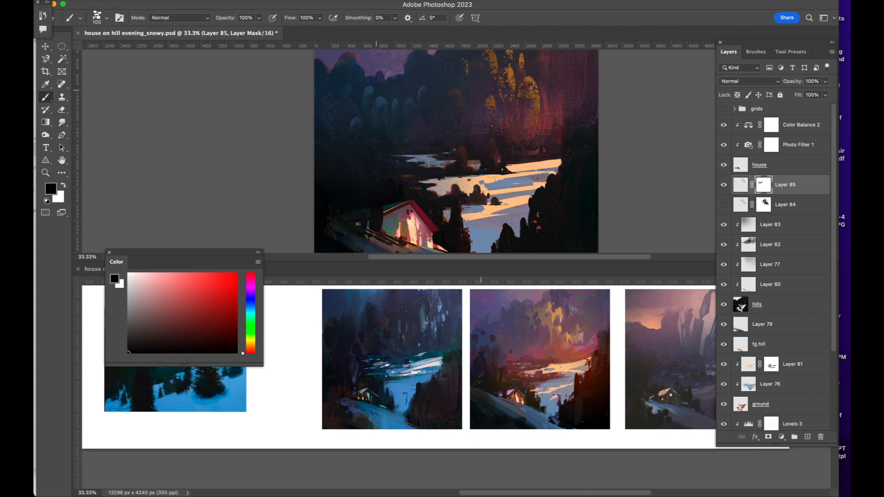
Lasso the blue ovals, copy them from Layer 85 onto a new layer, and give that layer a mask.
key("l")
mouse_move(364, 67)
left_mouse_down()
mouse_move(428, 134)
mouse_move(387, 62)
left_mouse_up()
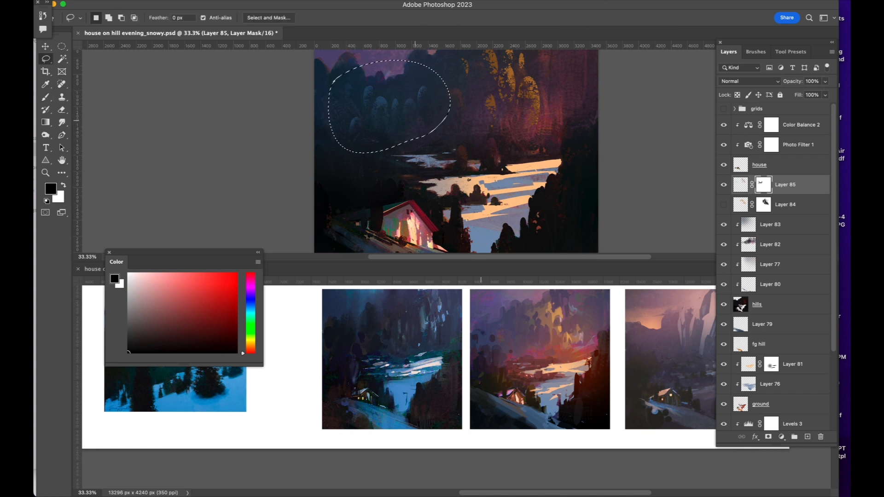
left_click(741, 184)
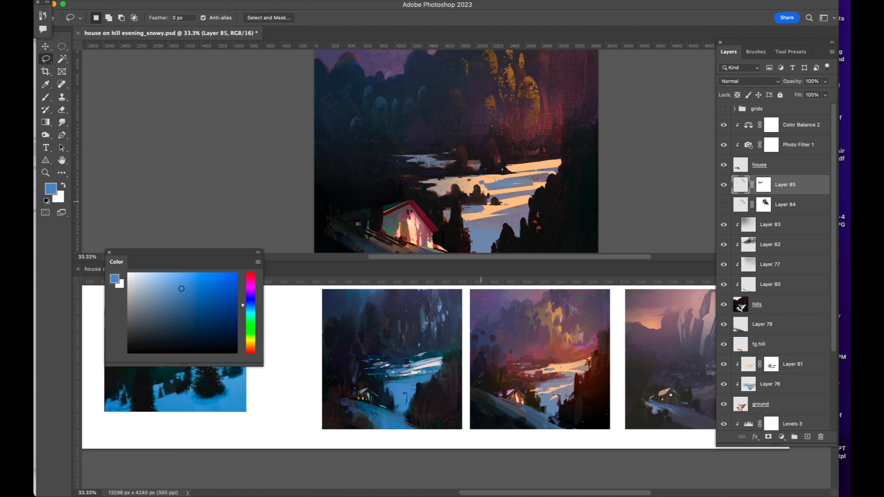
key("super+j")
left_click(767, 436)
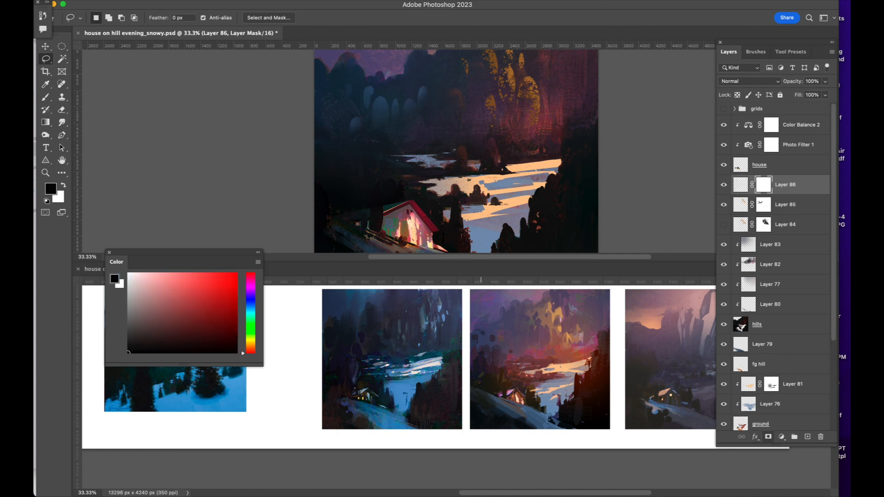
Break up the copied blue ovals on Layer 86's mask with black foliage texture, using the brush at 125 px and 90 px.
key("super+minus")
key("b")
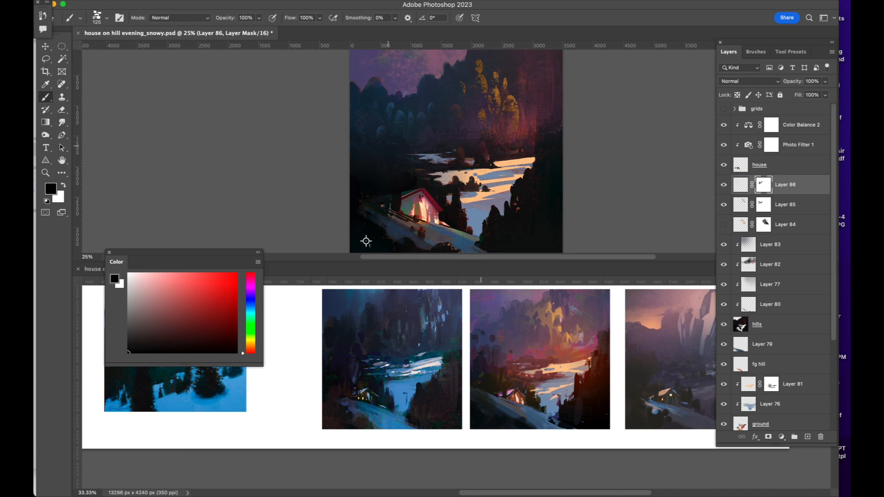
key("super+plus")
key("bracketleft")
key("bracketleft")
key("bracketleft")
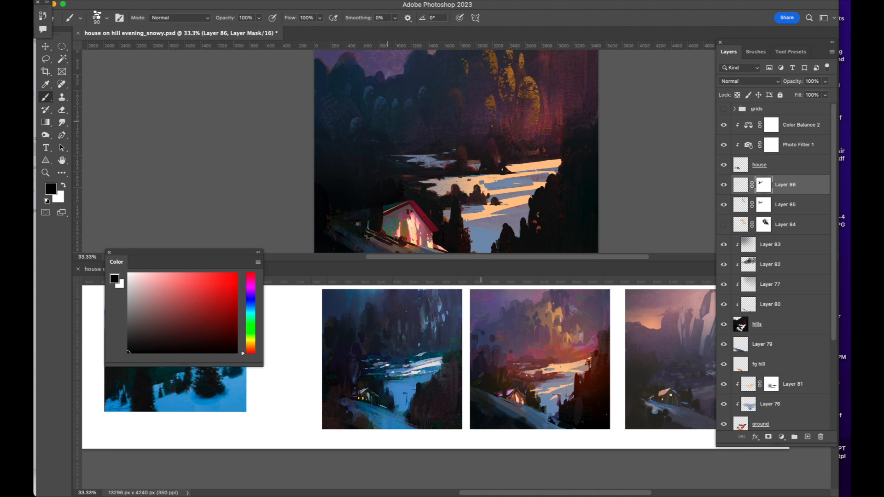
key("super+minus")
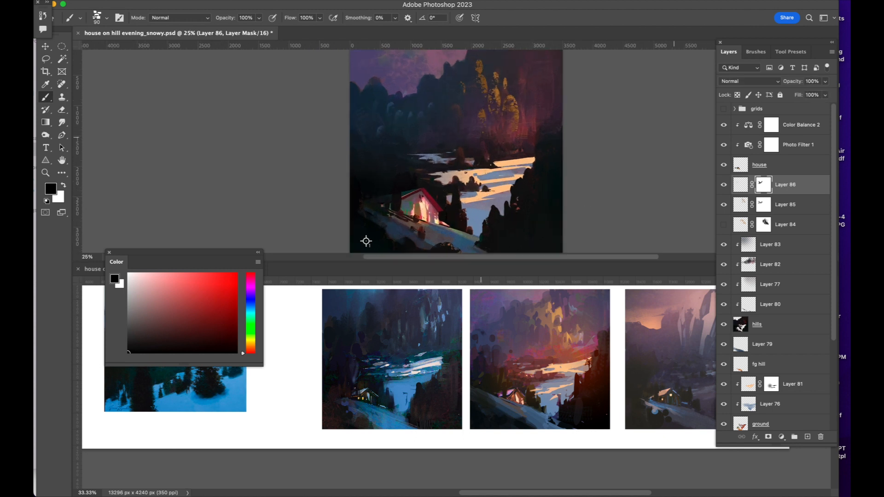
Select a second, smaller cluster of ovals among the blue ovals on the upper-left hills.
key("super+plus")
key("m")
left_click_drag(377, 114, 407, 136)
left_click_drag(394, 87, 406, 111)
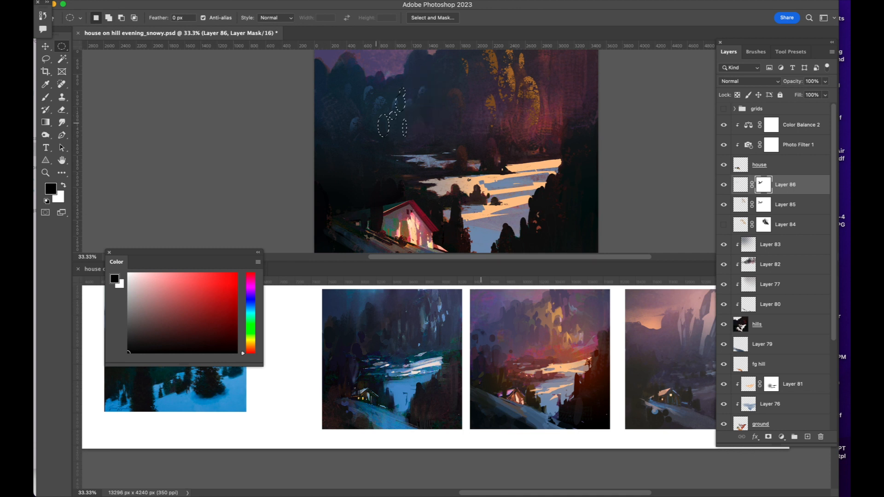
Add a new layer above Layer 86 and fill the selected ovals with a 30% opacity blue radial gradient.
key("b")
left_click(369, 92, "alt")
left_click(741, 184)
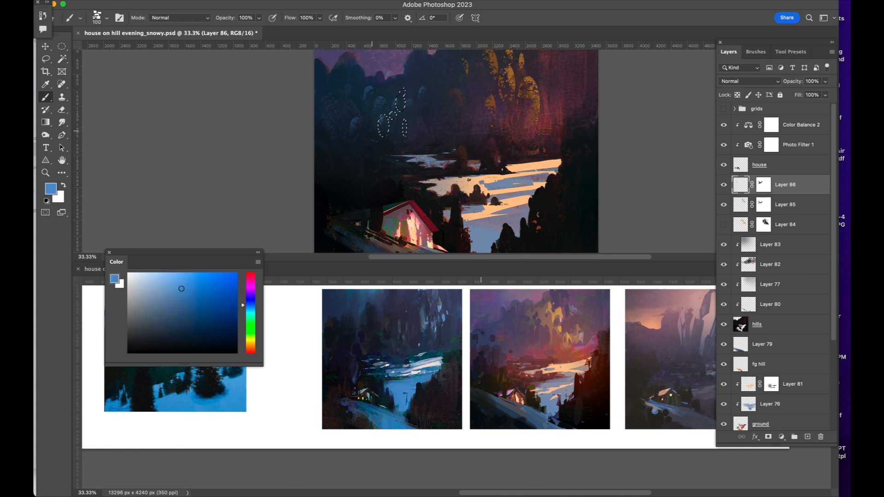
key("g")
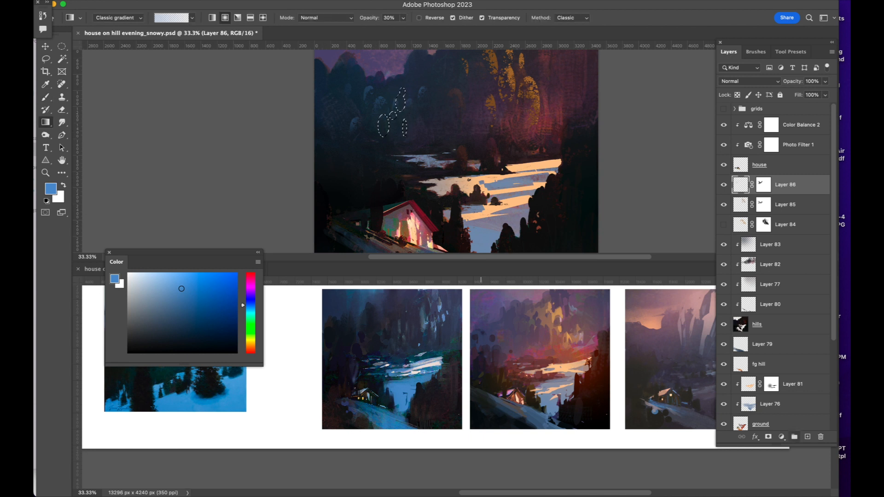
key("super+shift+alt+n")
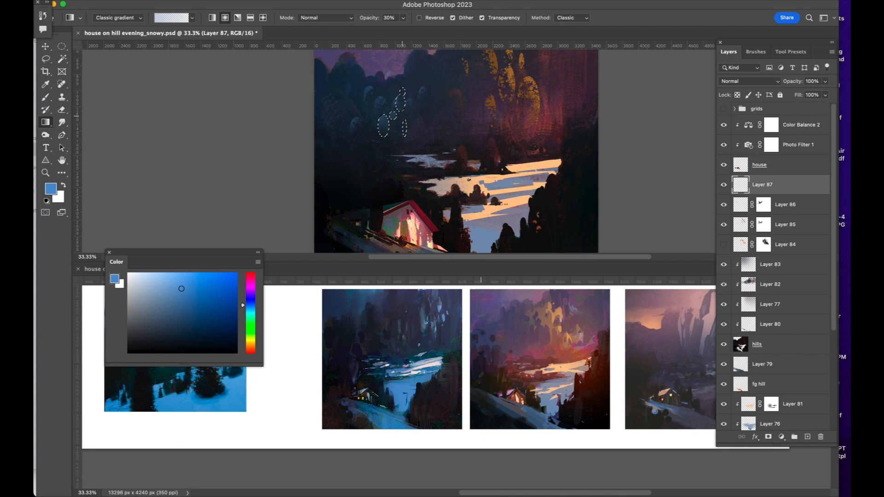
left_click_drag(402, 117, 411, 134)
Deselect, add a layer mask to Layer 87, and break up its ovals with black foliage texture at 100 px.
key("super+d")
left_click(768, 437)
key("b")
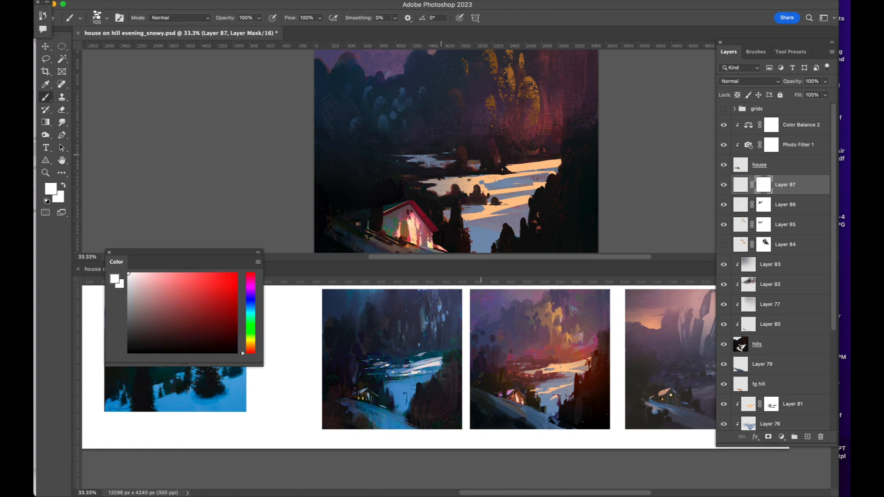
key("d")
Reduce Layer 86's opacity to 54%.
key("alt+bracketleft")
key("super+minus")
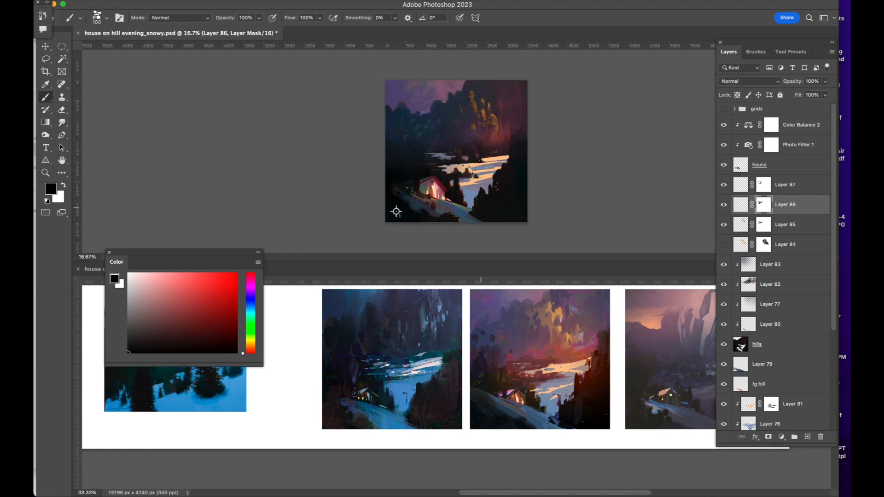
key("super+2")
left_click(825, 81)
left_click_drag(828, 93, 805, 93)
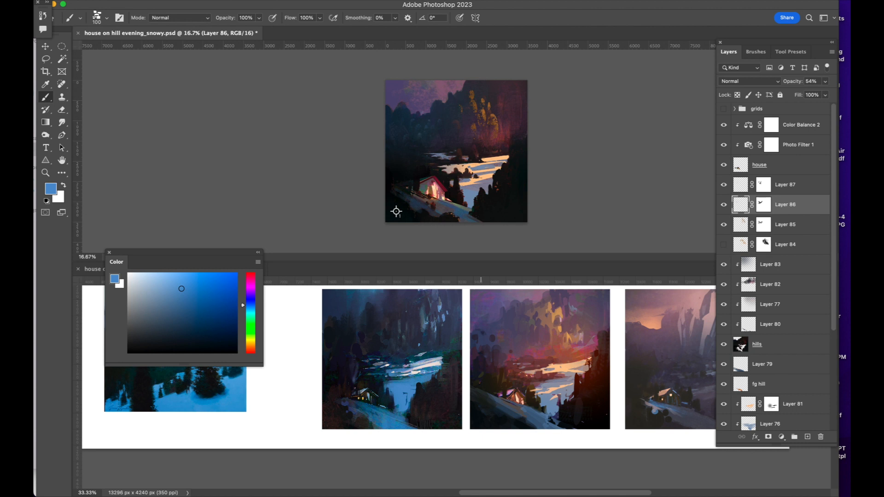
key("super+plus")
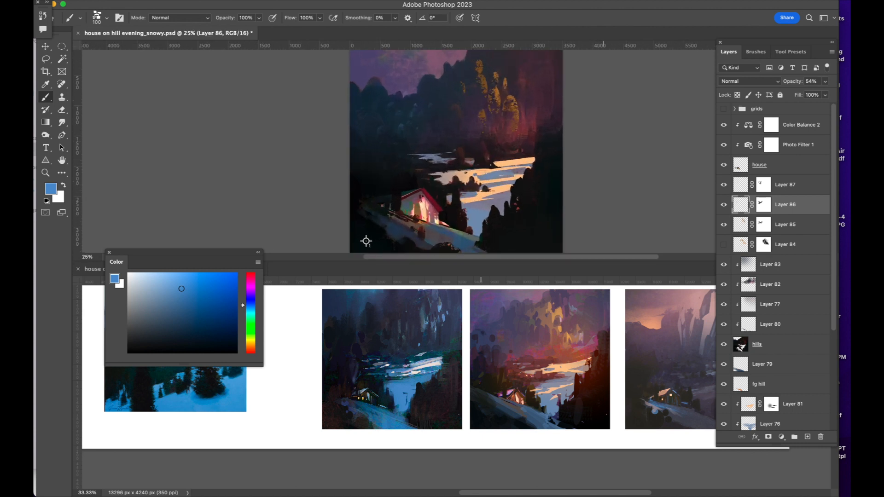
key("super+minus")
key("super+minus")
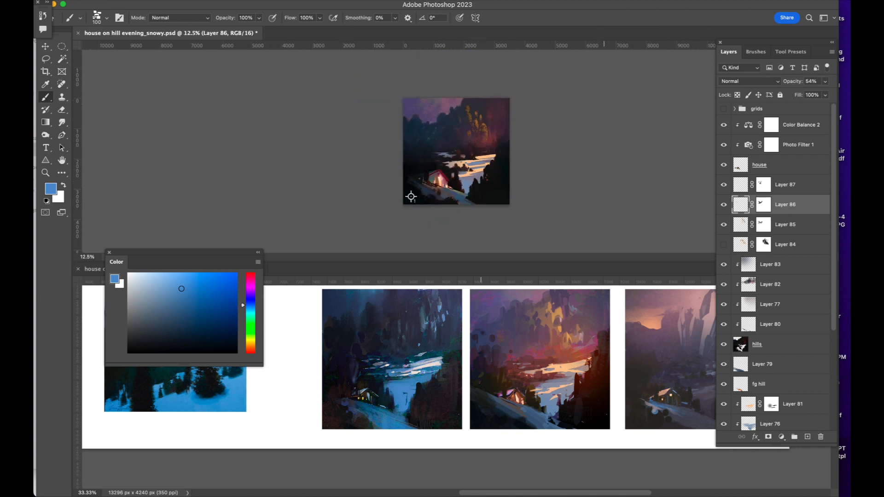
key("super+plus")
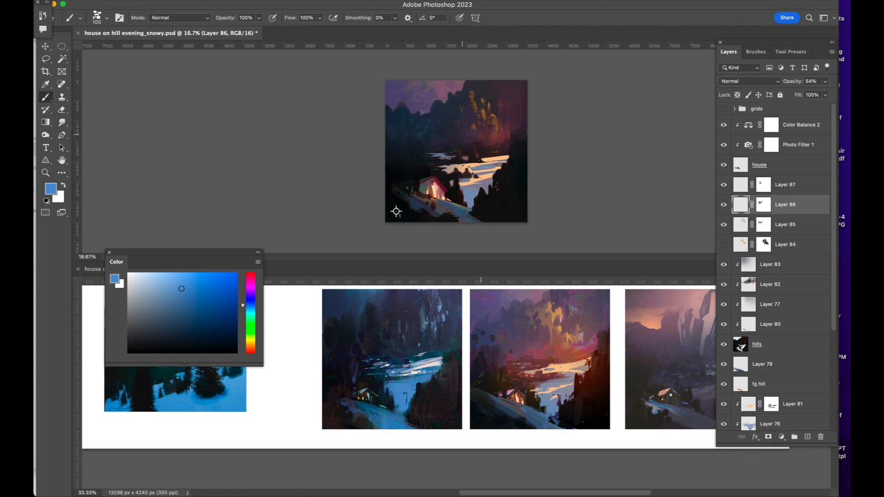
Add a new layer above Layer 87 and select a cluster of tall ovals over the far-right hills.
key("m")
left_click(785, 185)
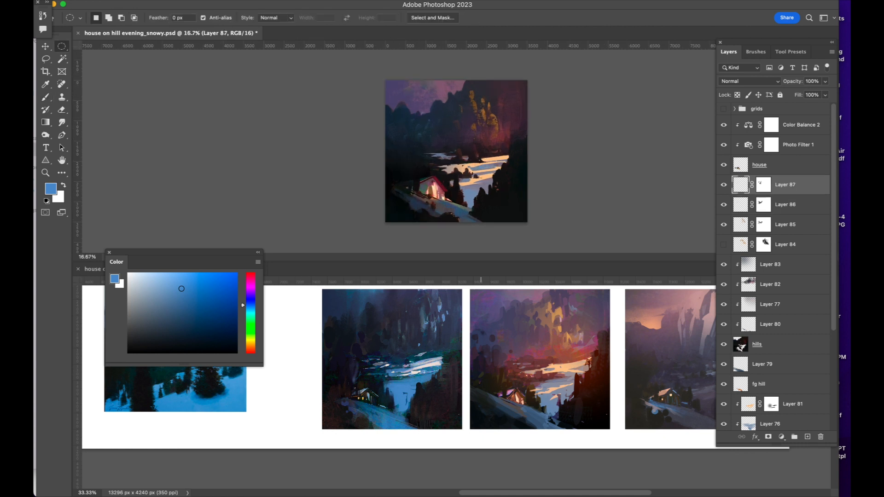
left_click(807, 437)
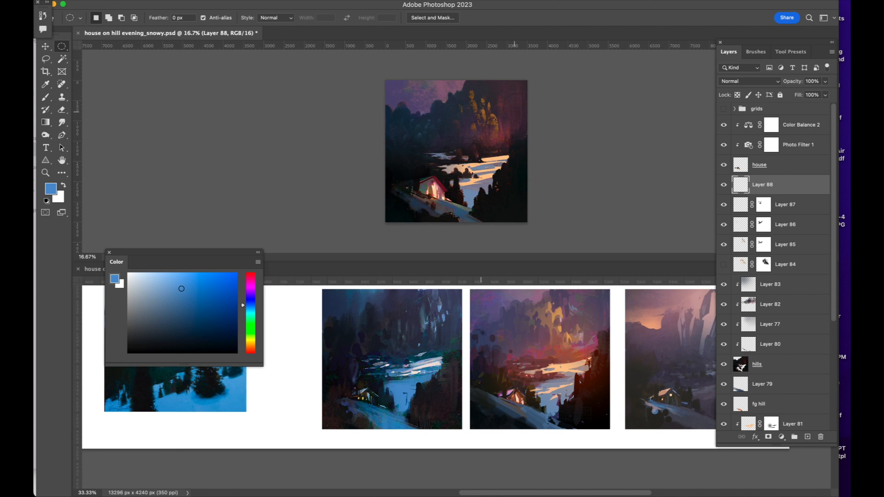
mouse_move(509, 101)
left_mouse_down()
mouse_move(519, 131)
mouse_move(508, 117)
left_mouse_up()
left_click_drag(506, 86, 498, 105)
Sample a muted gray, fill the selected ovals with a 30% opacity radial gradient, and deselect.
key("i")
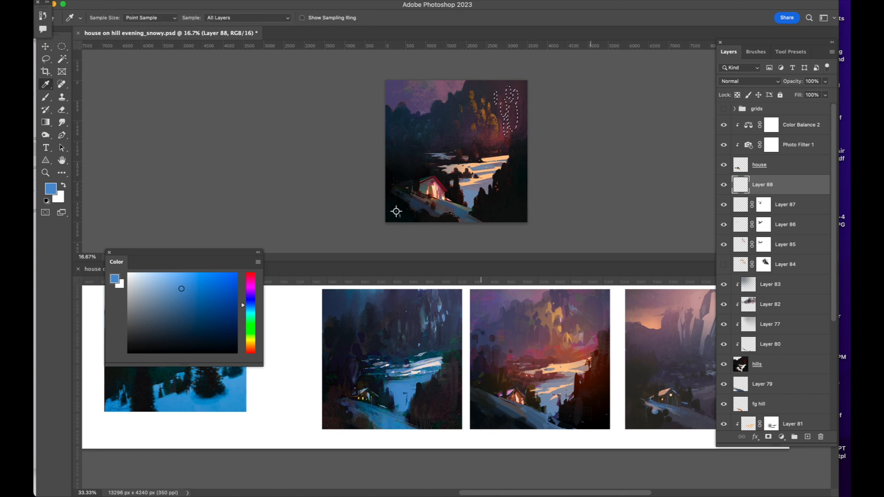
left_click(396, 211)
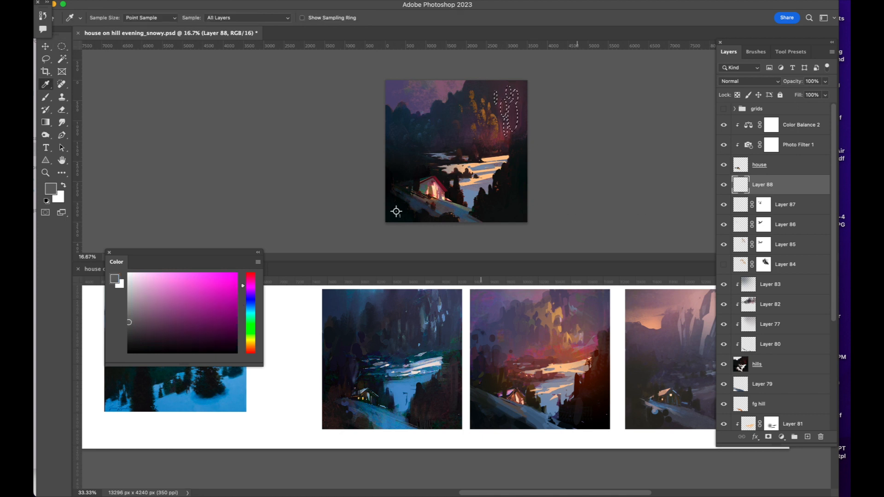
key("g")
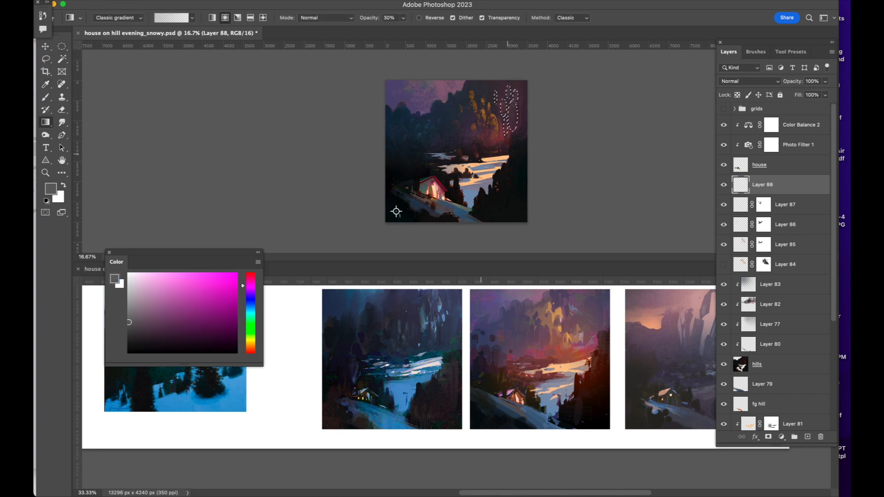
key("super+d")
Select a few ovals beside the orange foliage, fill them with the gray gradient on Layer 88, save the file, and deselect.
key("ctrl+plus")
key("l")
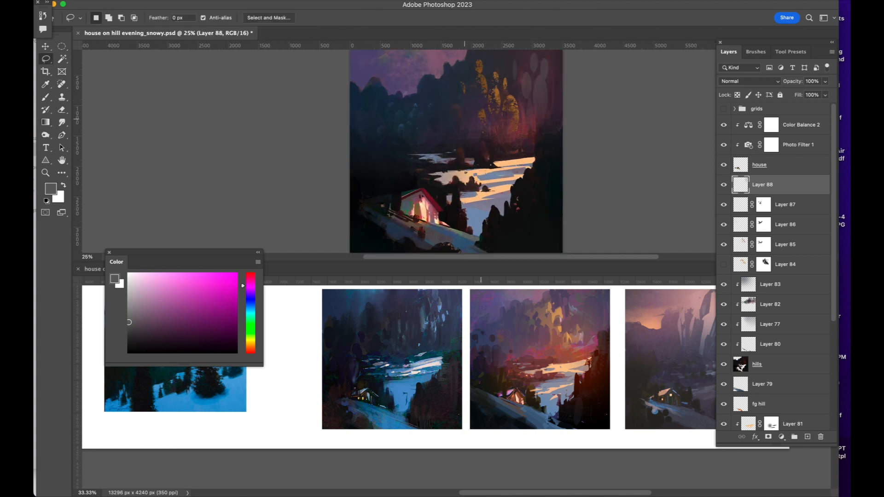
key("m")
left_click_drag(465, 106, 477, 135)
left_click_drag(471, 89, 478, 107)
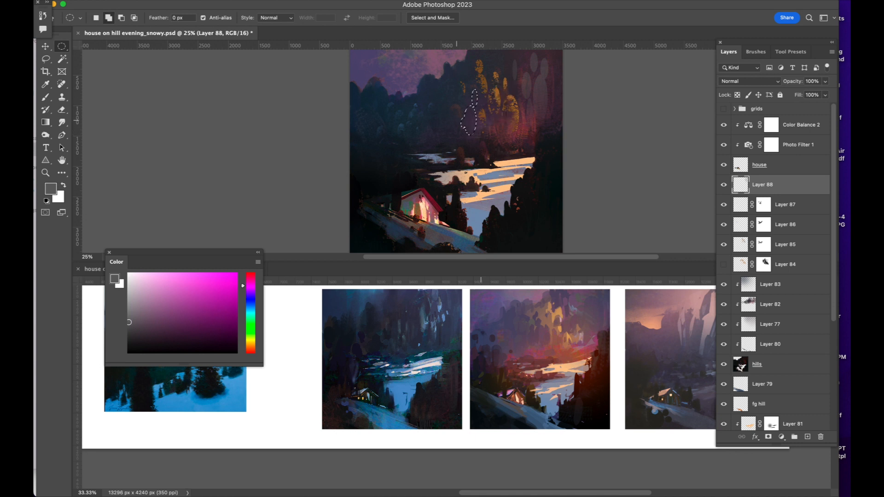
key("super+minus")
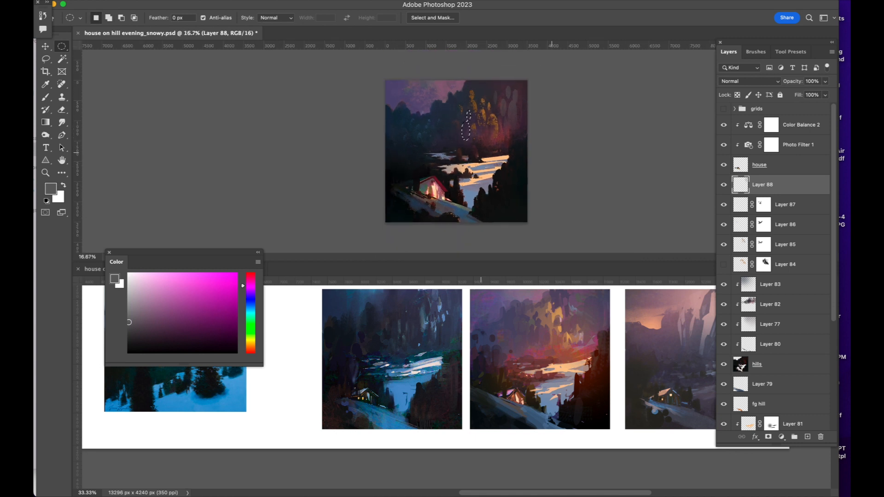
key("g")
key("super+s")
key("super+d")
Add a layer mask to Layer 88 and break up the upper-right gray ovals with black foliage texture at 125 px.
key("super+plus")
key("super+shift+m")
key("b")
left_click_drag(522, 83, 542, 97)
left_click_drag(532, 64, 536, 71)
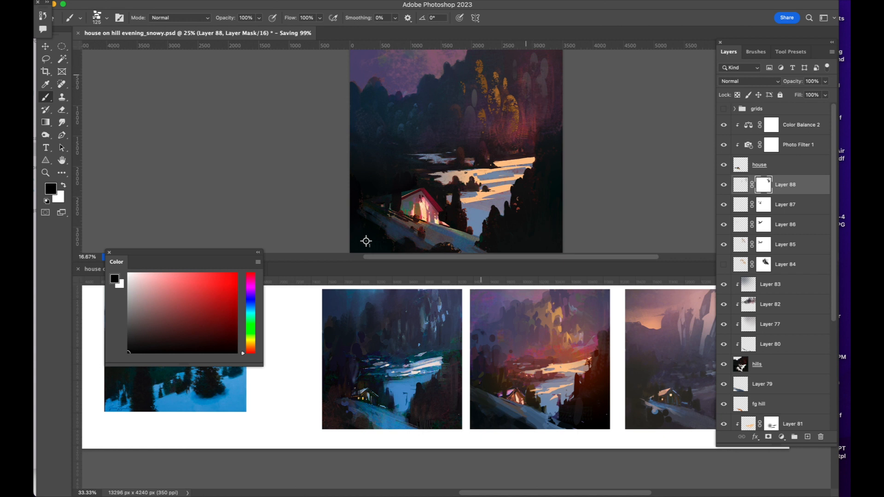
Break up the gray ovals beside the orange foliage on the mask, reducing the brush to 70 px, and duplicate Layer 88.
key("bracketleft")
key("bracketleft")
left_click_drag(474, 105, 475, 95)
key("bracketleft")
key("super+minus")
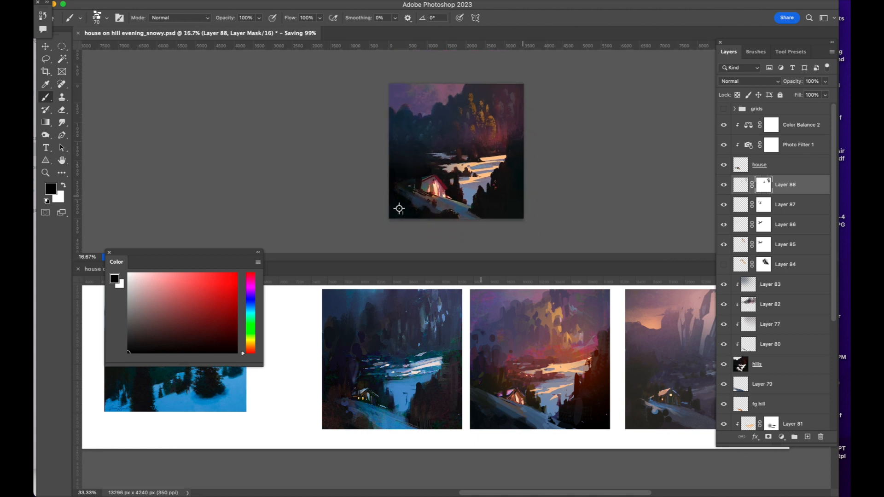
key("super+j")
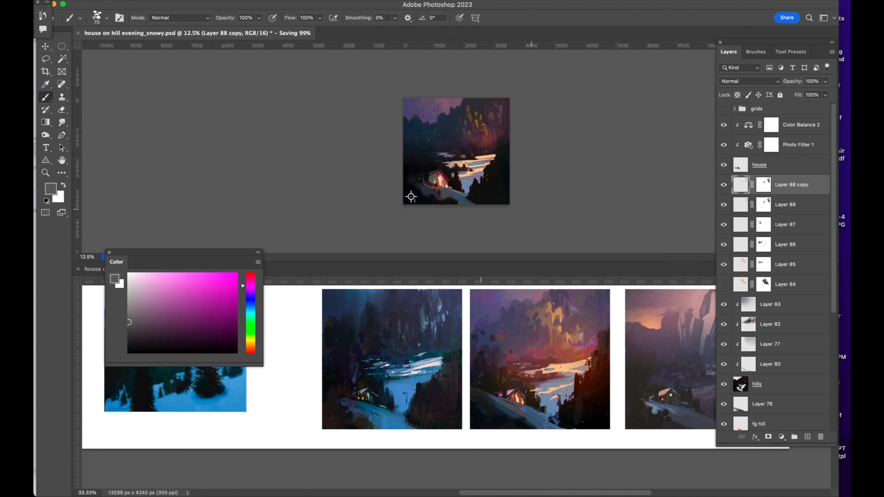